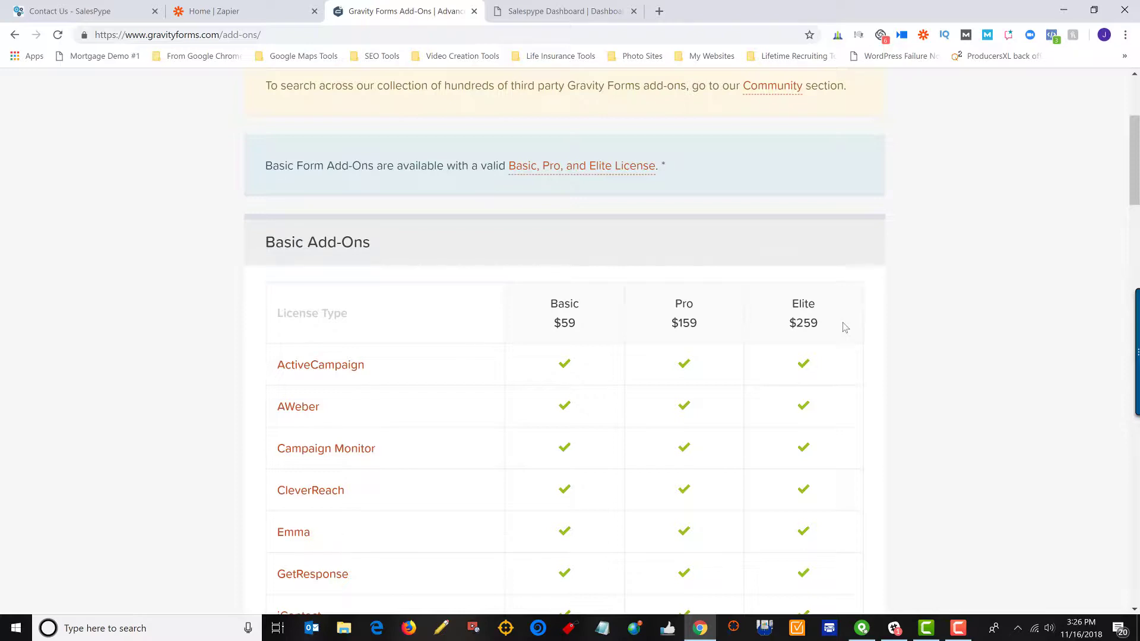
Open the Gravity Forms Test campaign's edit page in SalesPype, showing its Day 1 TEXT followup.
scroll(846, 327, up, 4)
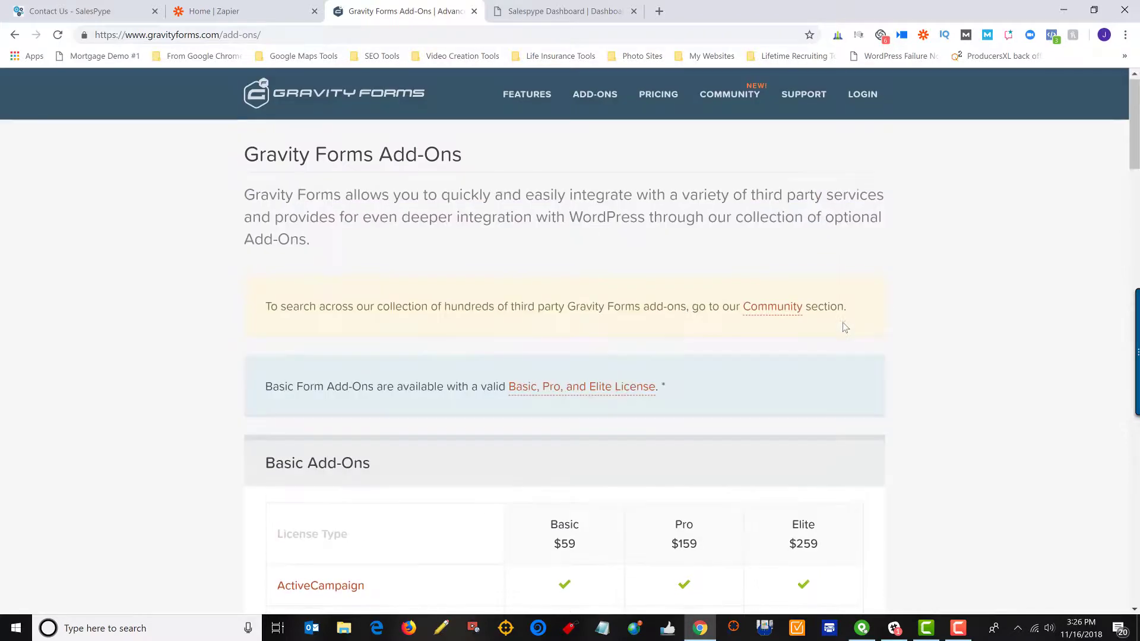
click(541, 18)
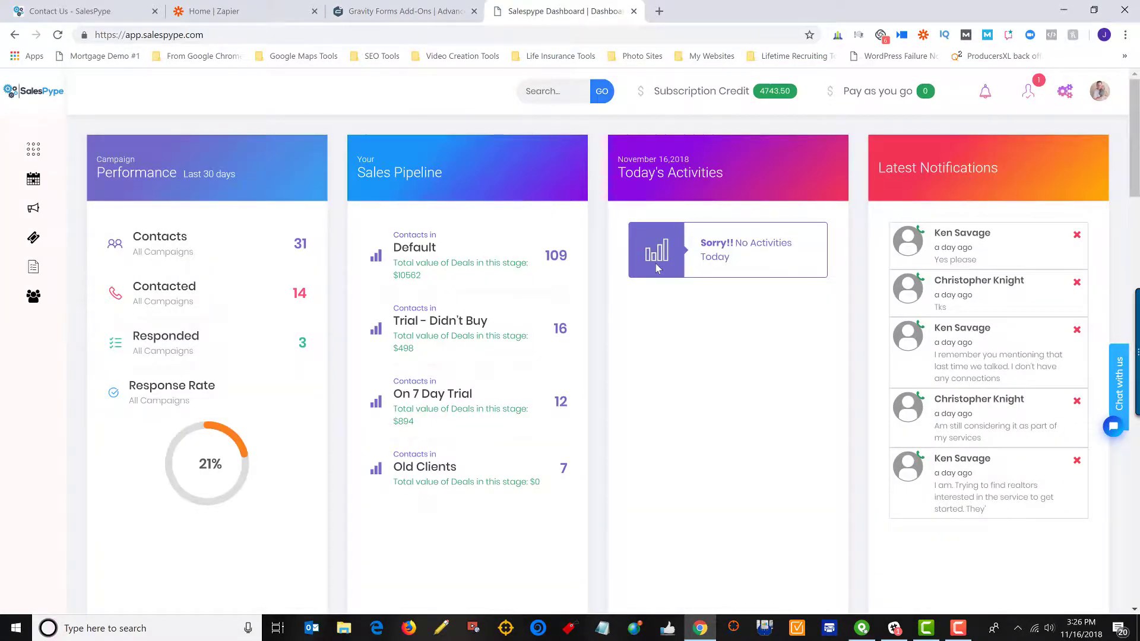
scroll(653, 273, down, 4)
scroll(589, 308, down, 4)
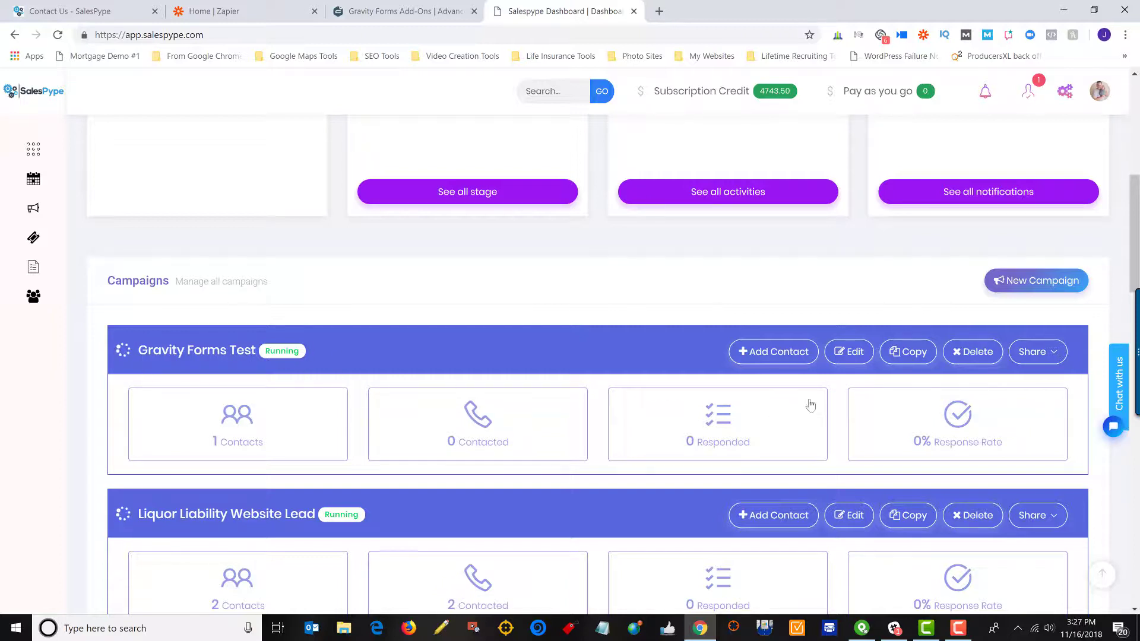
click(837, 364)
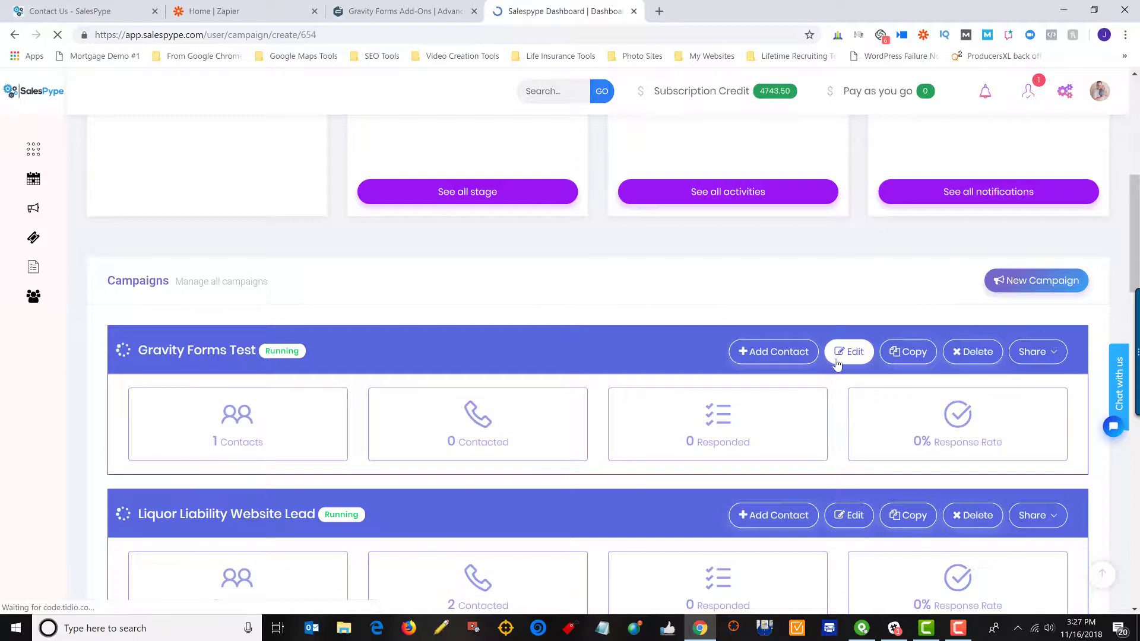
scroll(838, 365, down, 2)
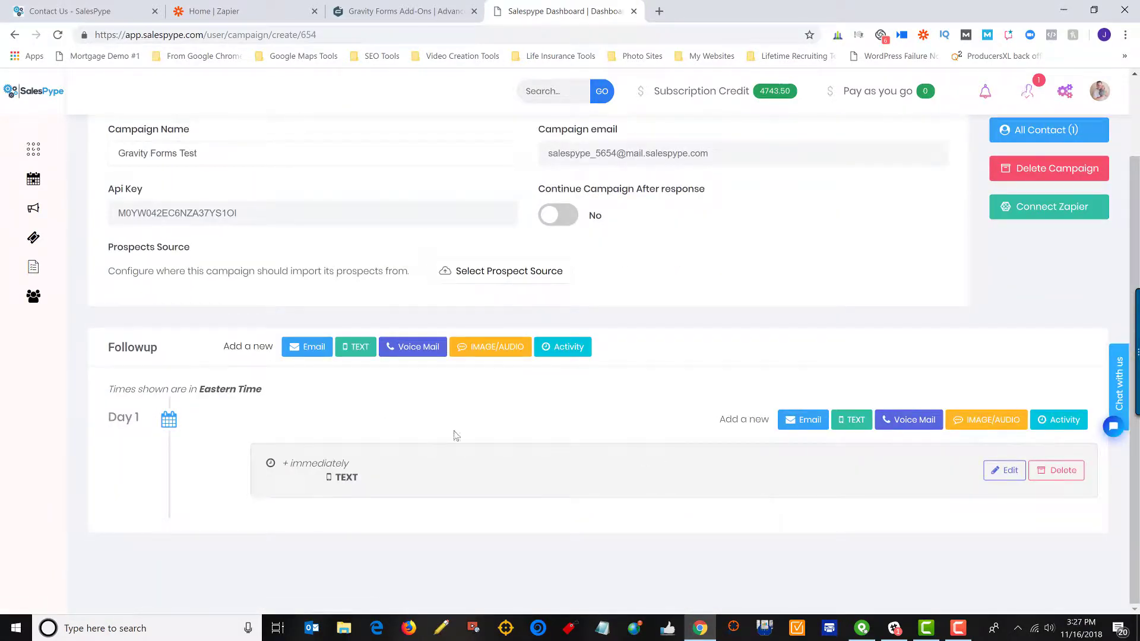
scroll(715, 482, up, 2)
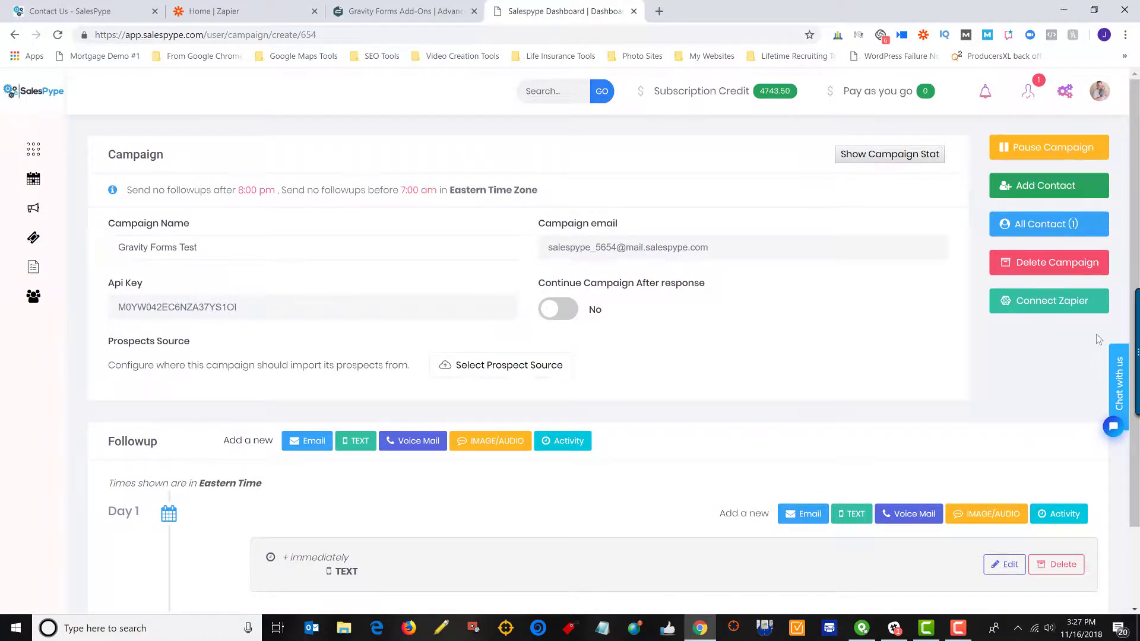
Connect the campaign to Zapier and accept the SalesPype invite on Zapier.
click(1051, 306)
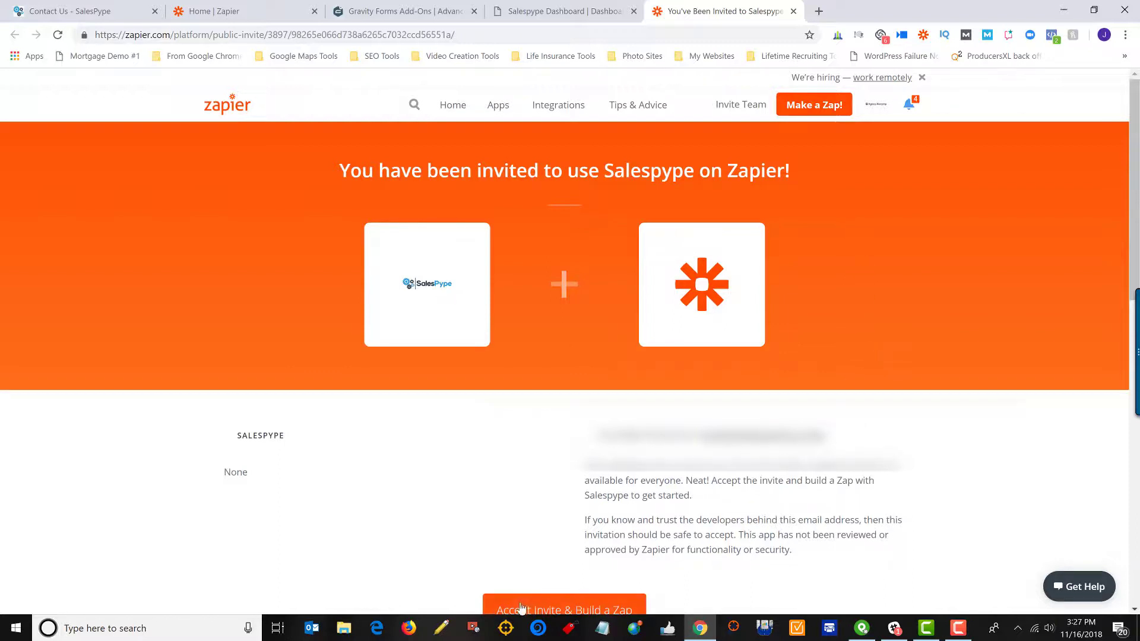
click(617, 603)
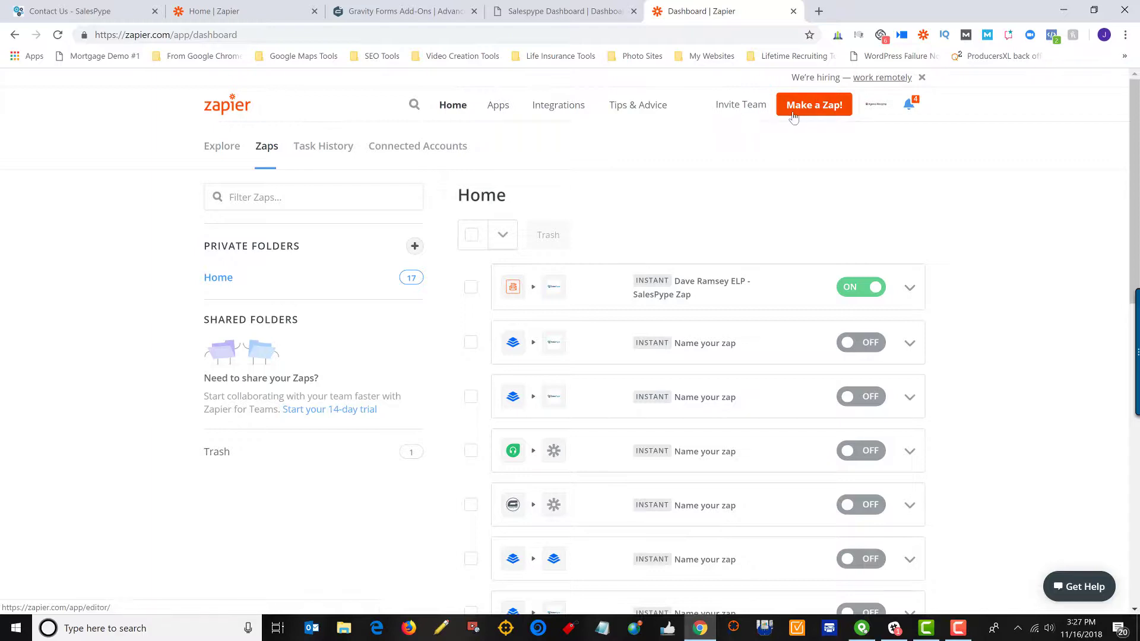
Create a new zap with a Gravity Forms 'New Form Submission' trigger.
click(816, 106)
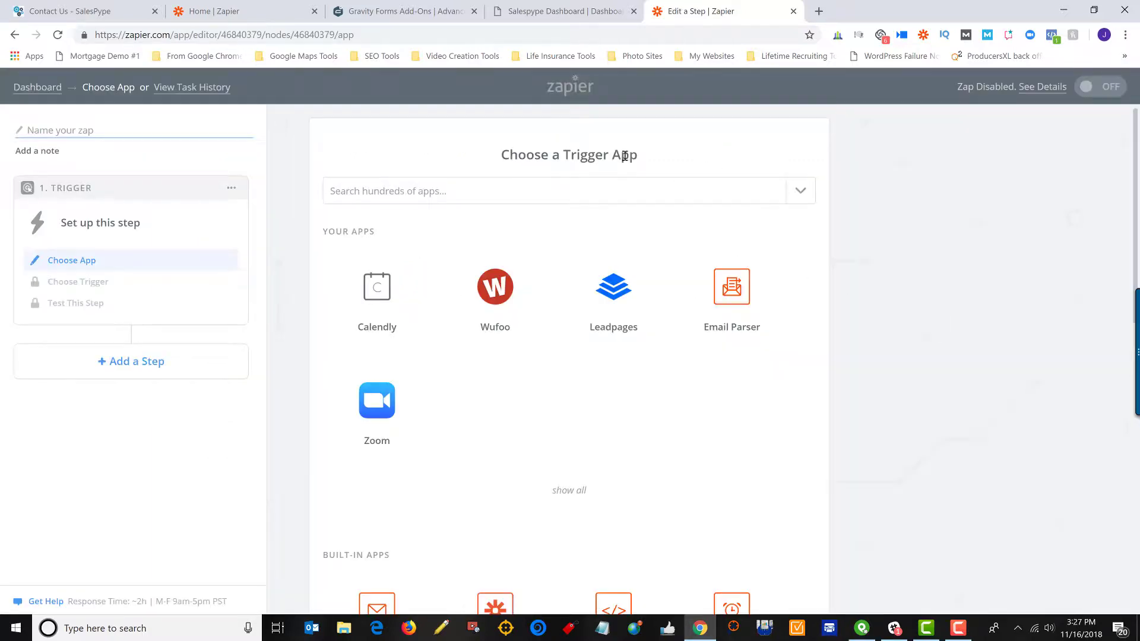
click(537, 192)
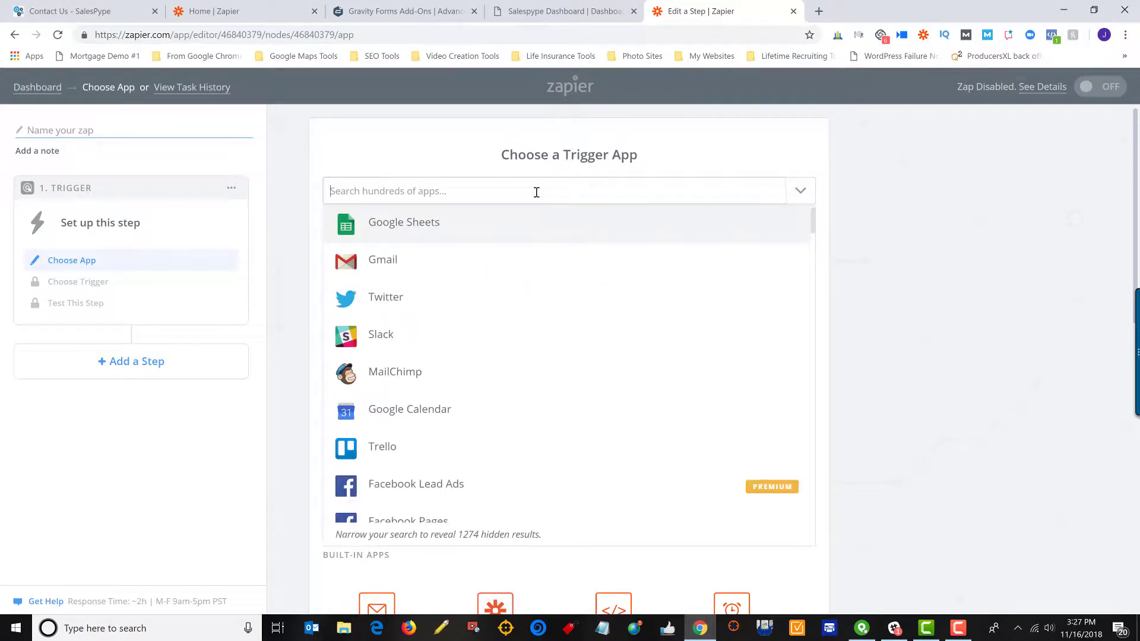
text(gravity forms)
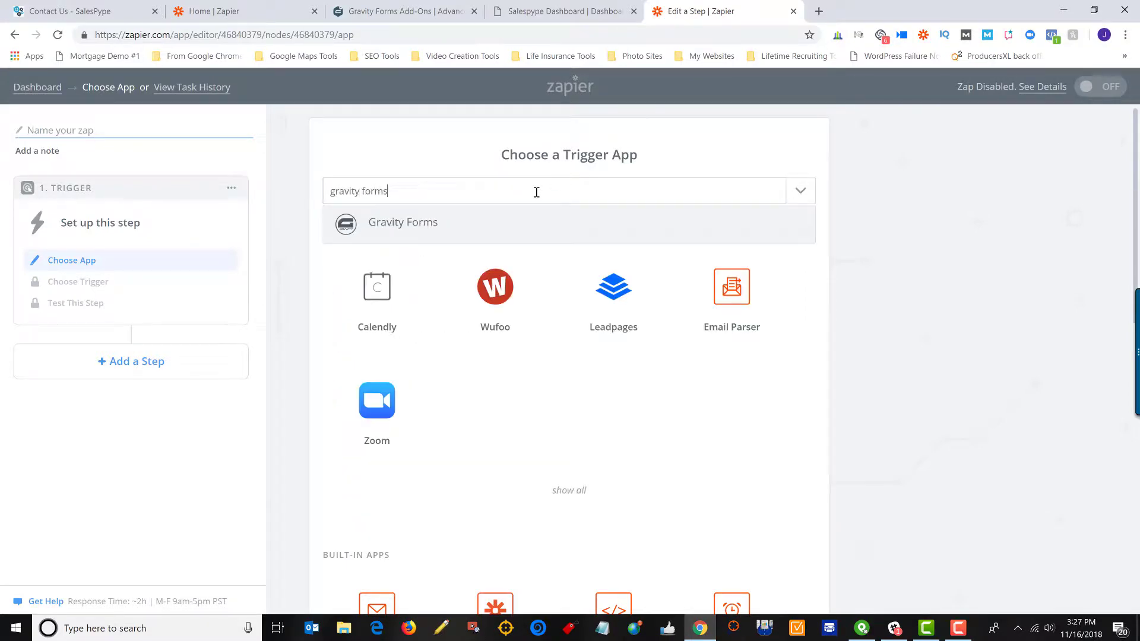
click(383, 227)
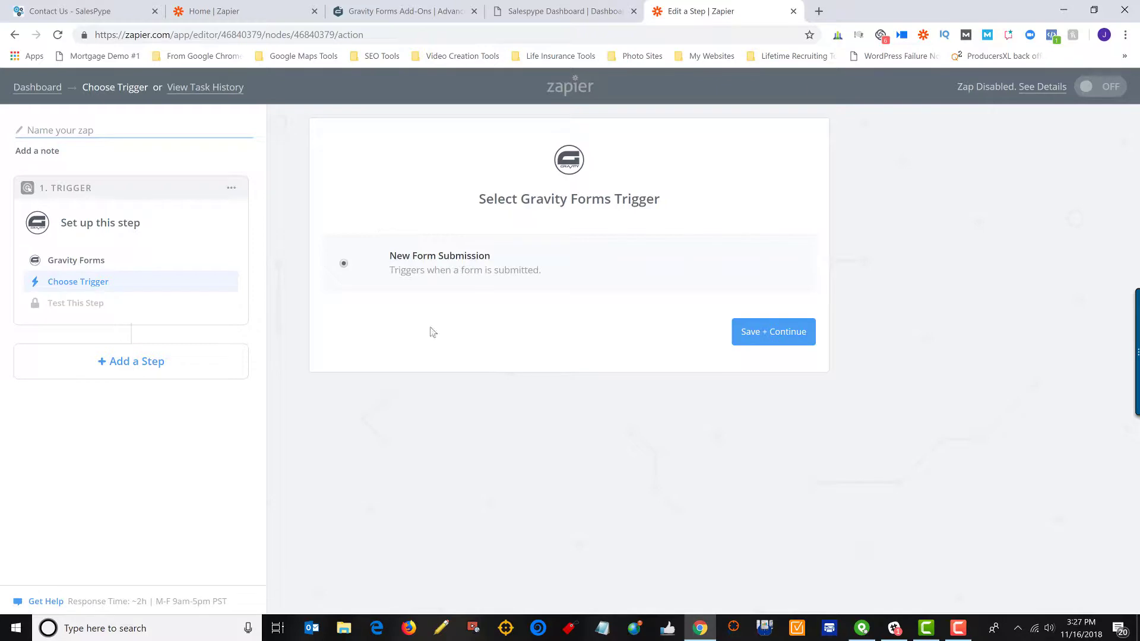
click(794, 339)
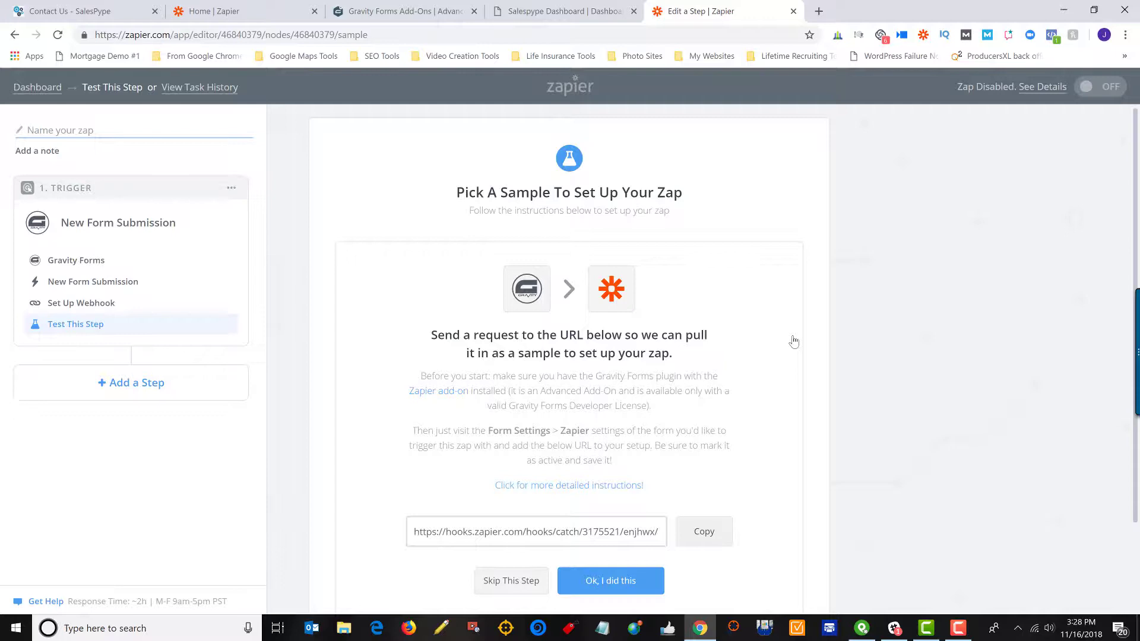
scroll(865, 426, down, 2)
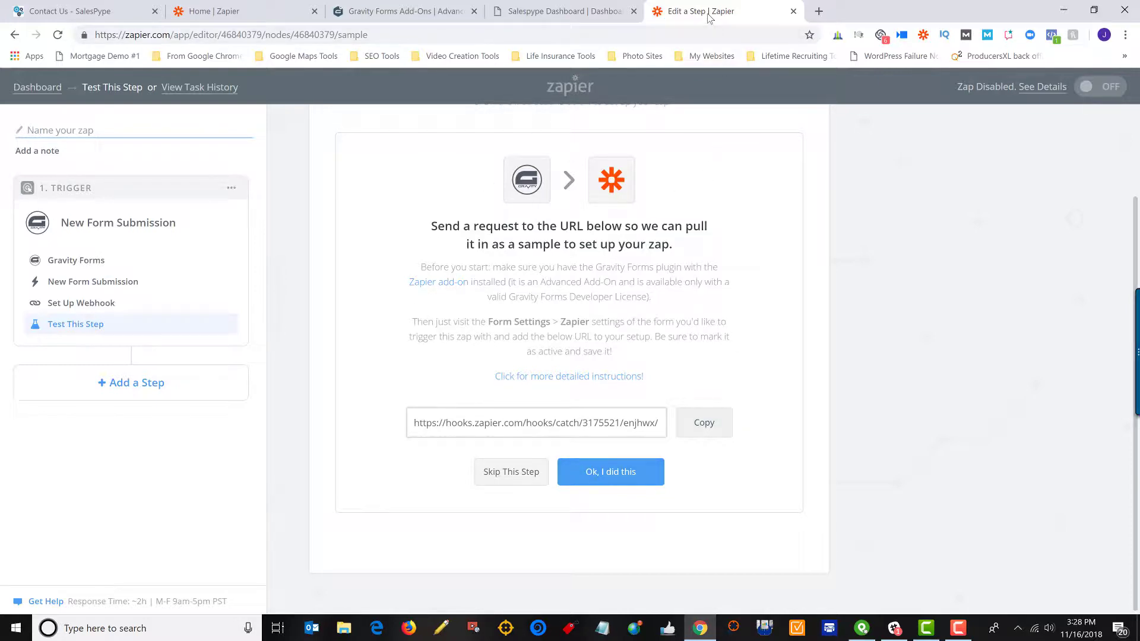
Snap the Zapier editor to the right half of the screen and SalesPype to the left.
drag(710, 13, 297, 58)
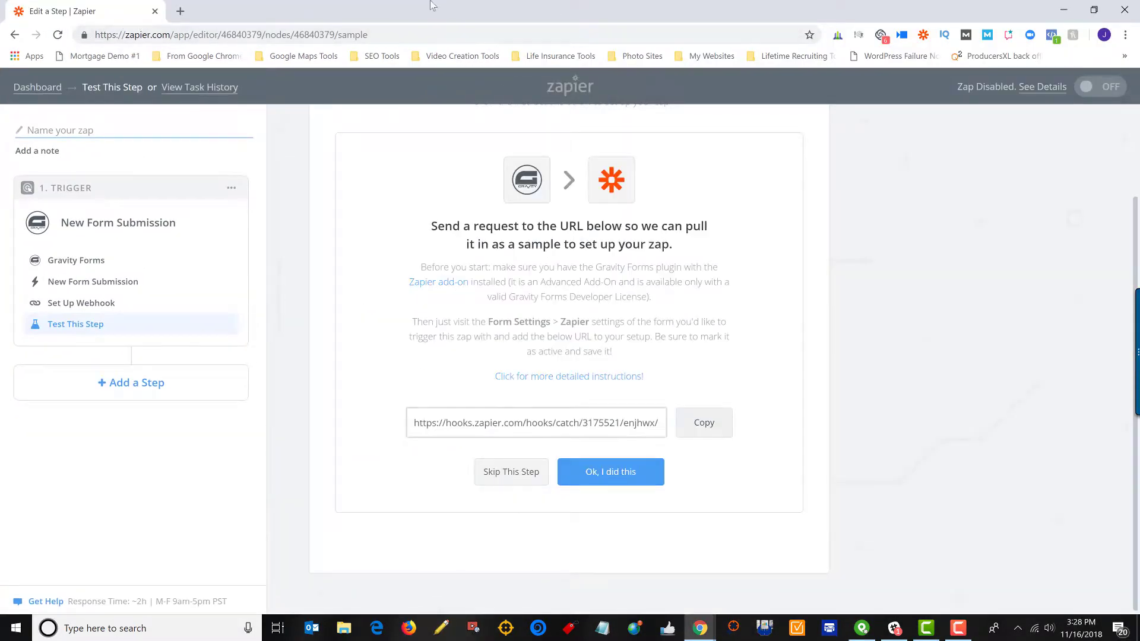
drag(424, 10, 1139, 177)
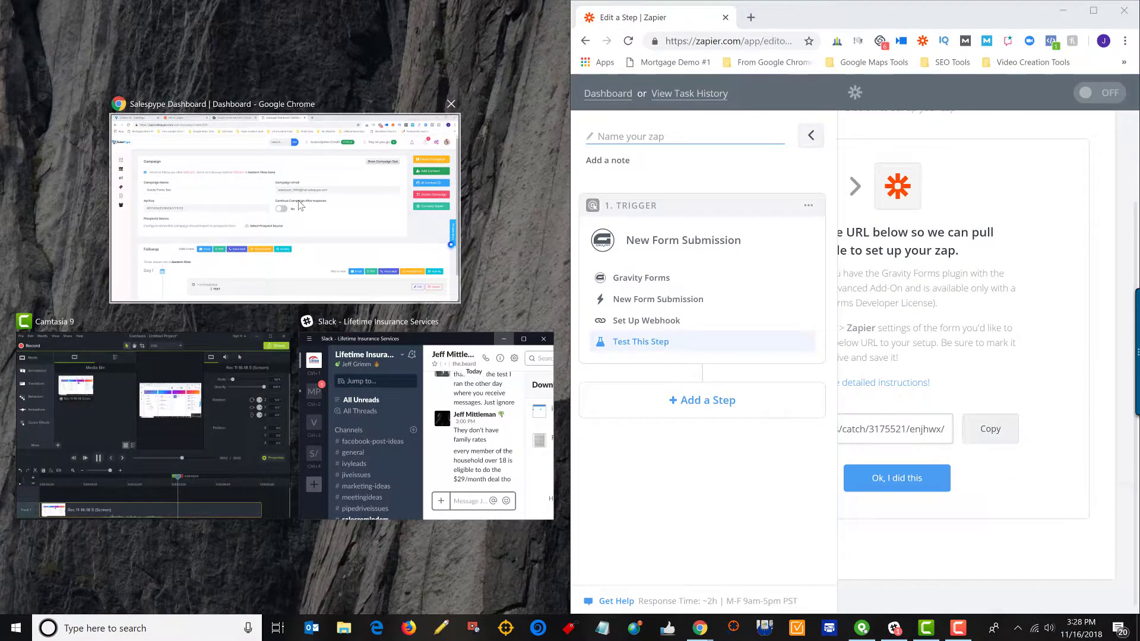
click(237, 179)
In WP Admin, open the Gravity Forms list with Contact Us and Sign Up / Free Trial.
click(68, 19)
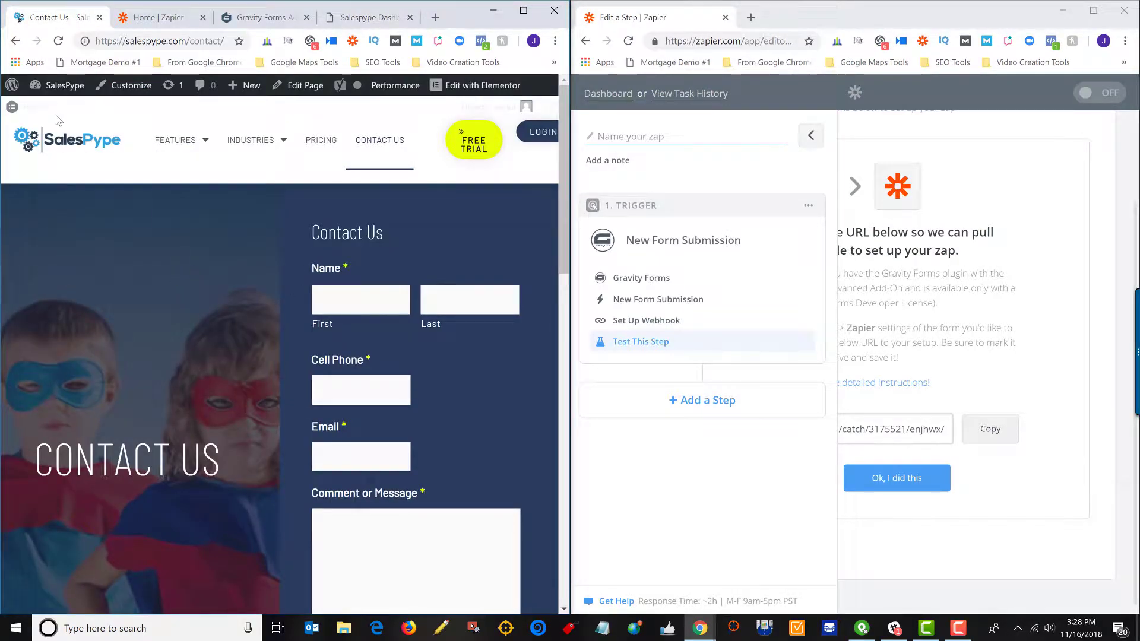
click(54, 87)
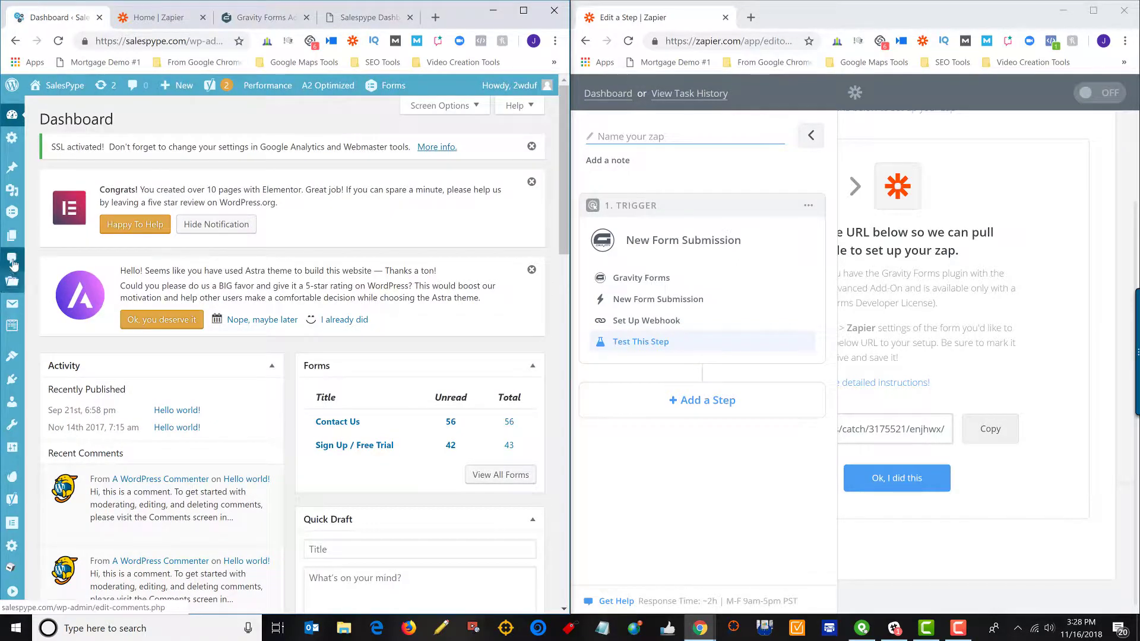
mouse_move(12, 212)
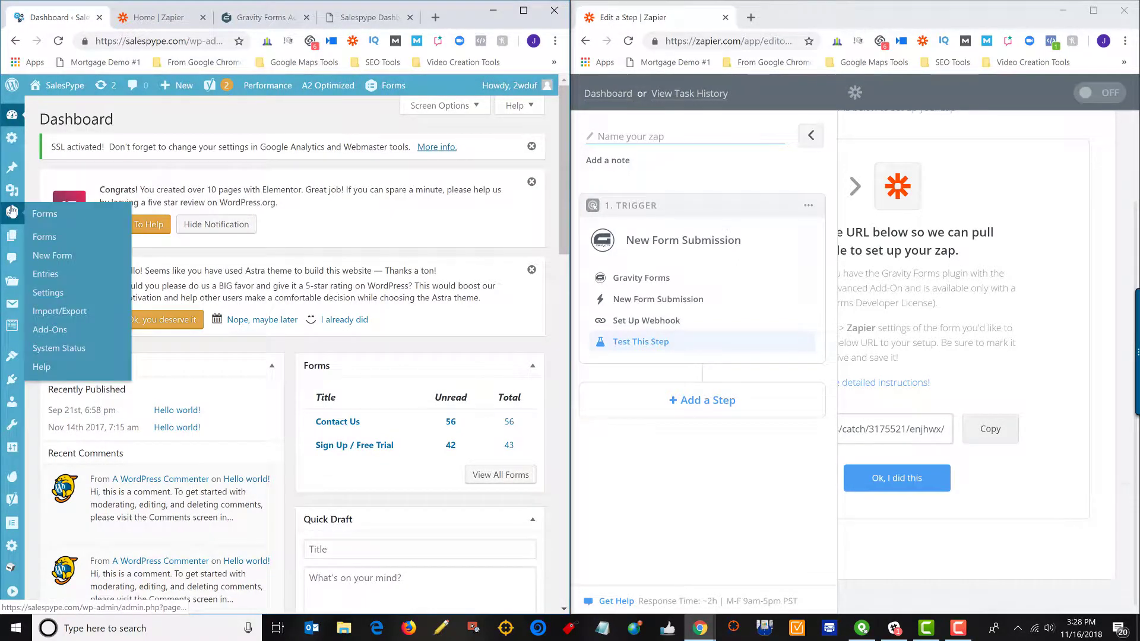
click(50, 240)
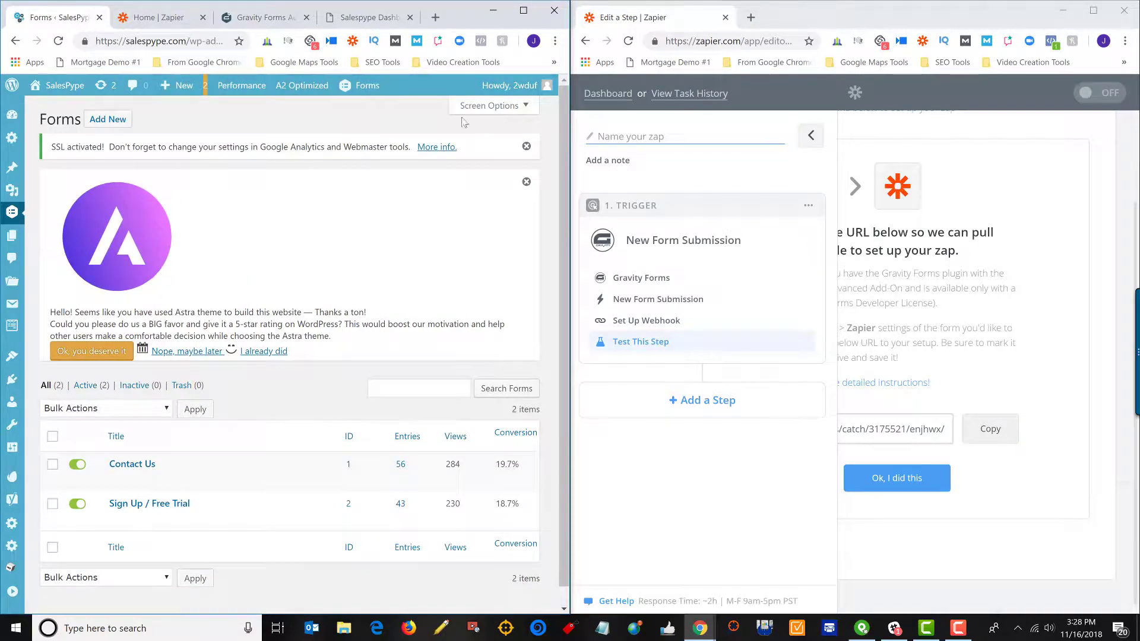
click(812, 138)
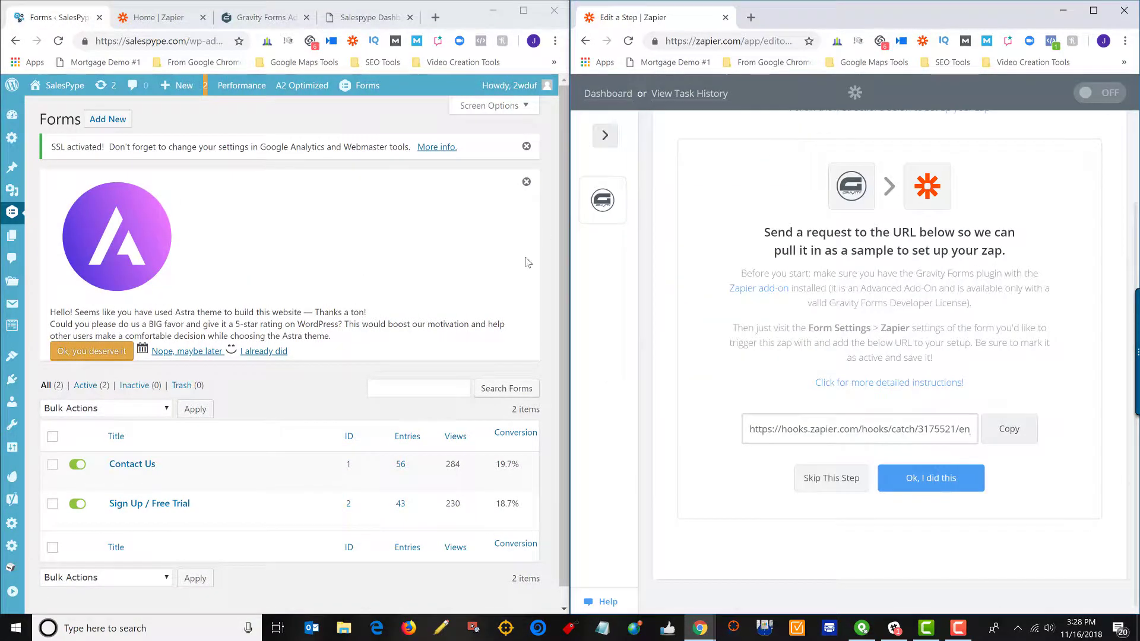
mouse_move(180, 500)
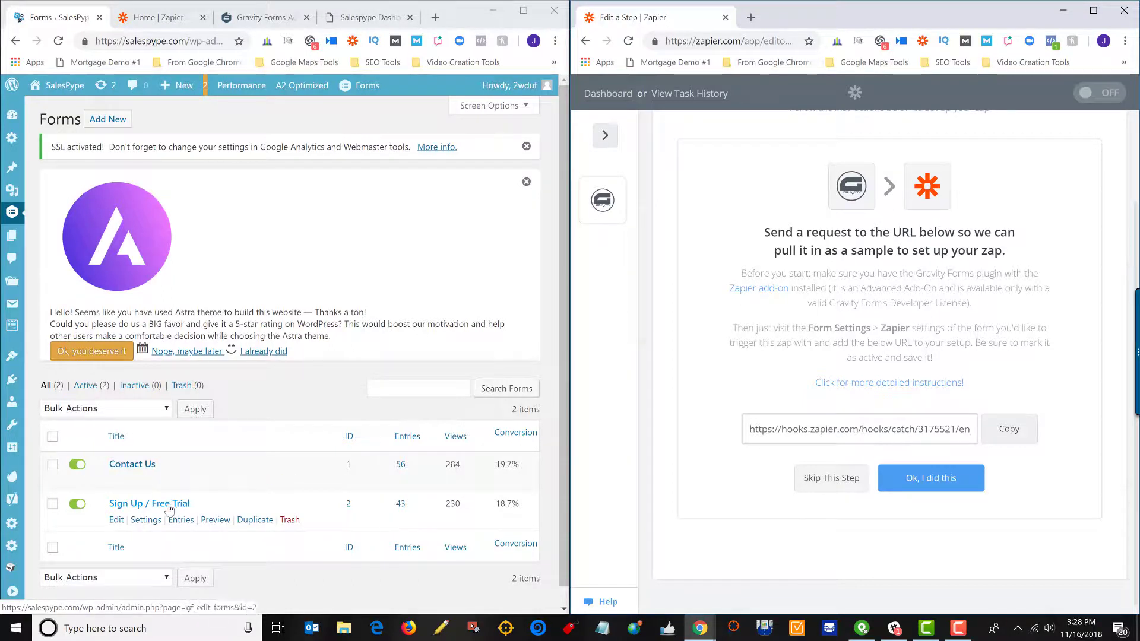
mouse_move(121, 464)
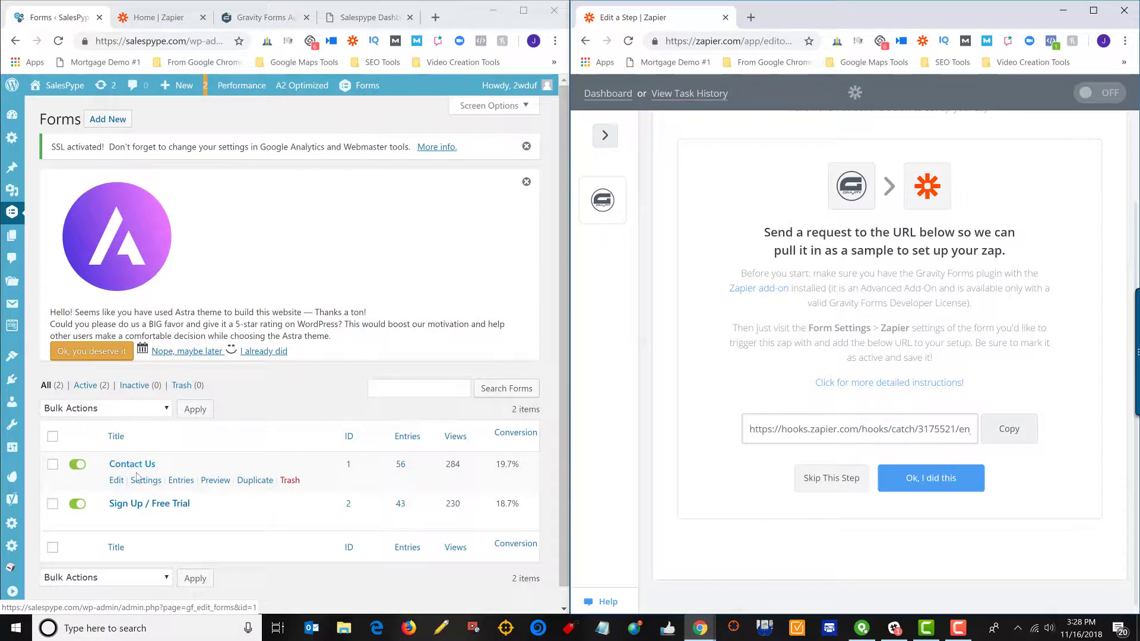
mouse_move(146, 485)
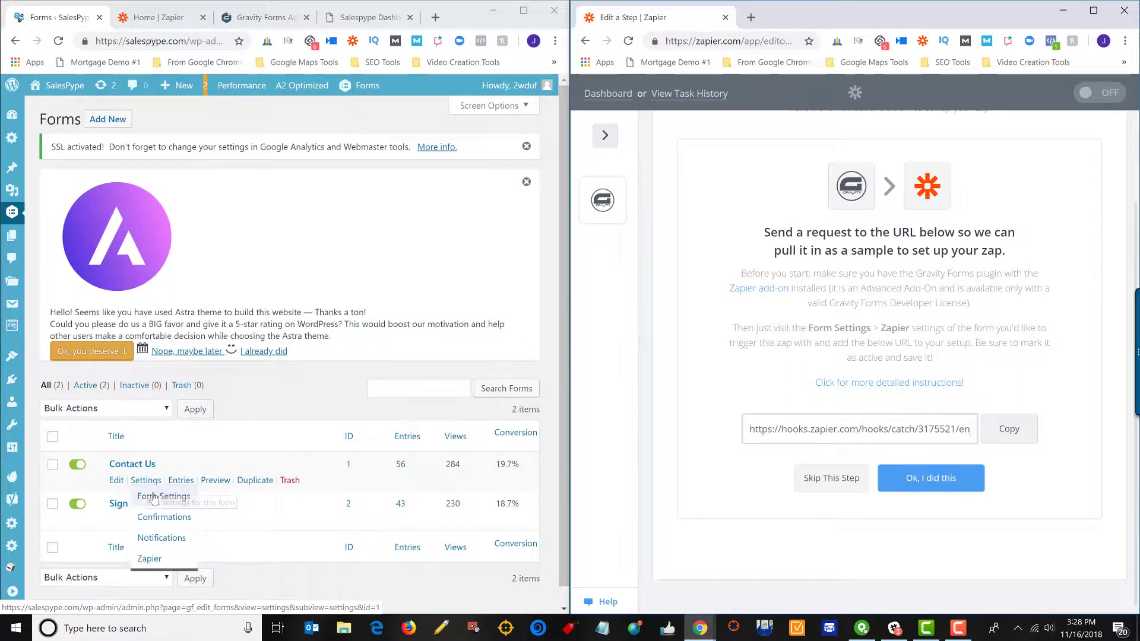
Delete the Contact Us form's existing 'SalesPype Contact Form' Zapier feed.
click(153, 502)
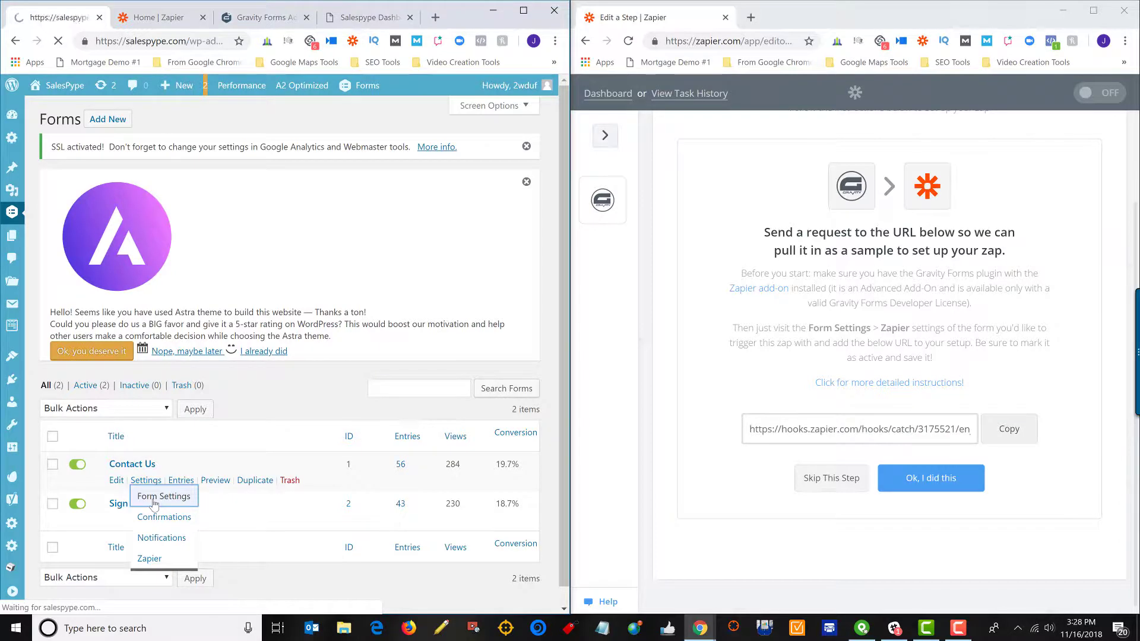
scroll(176, 437, down, 3)
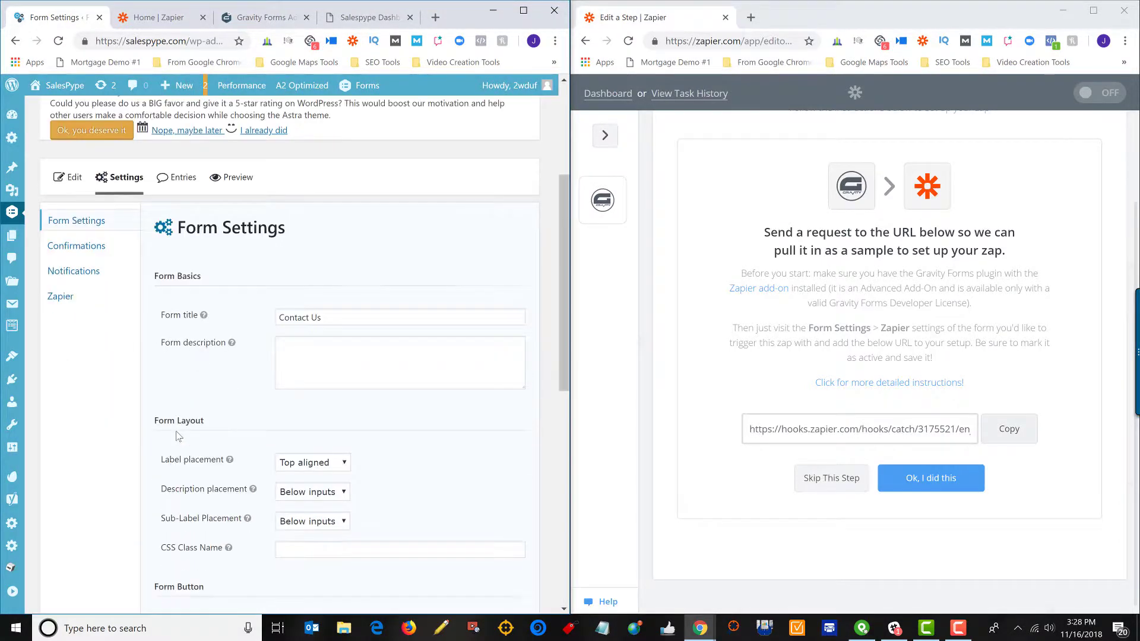
click(60, 297)
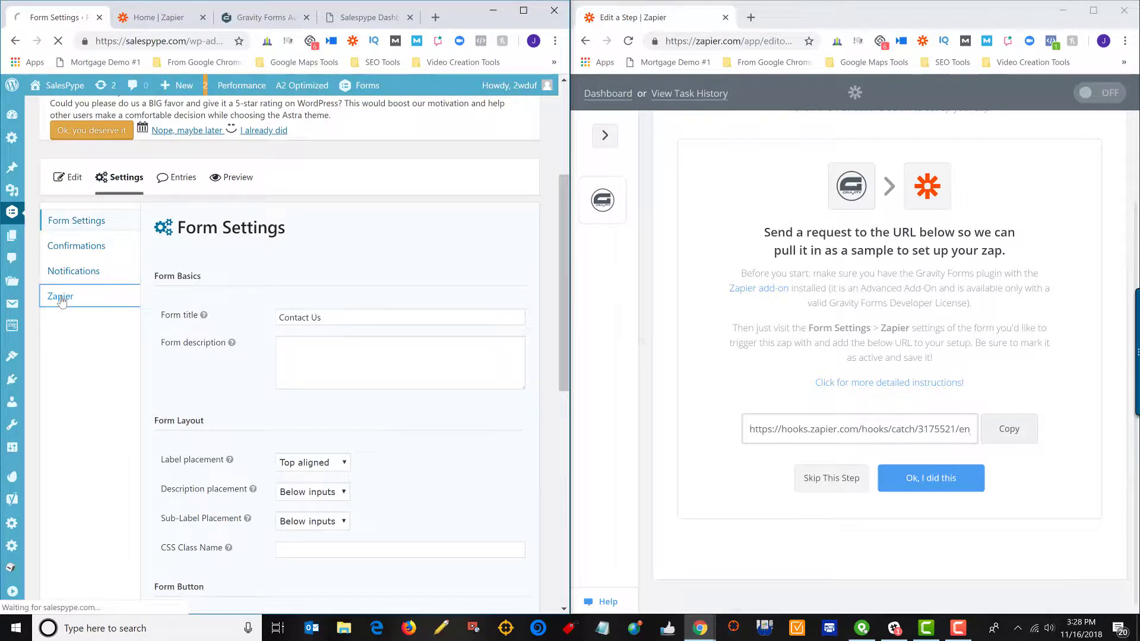
scroll(279, 359, down, 3)
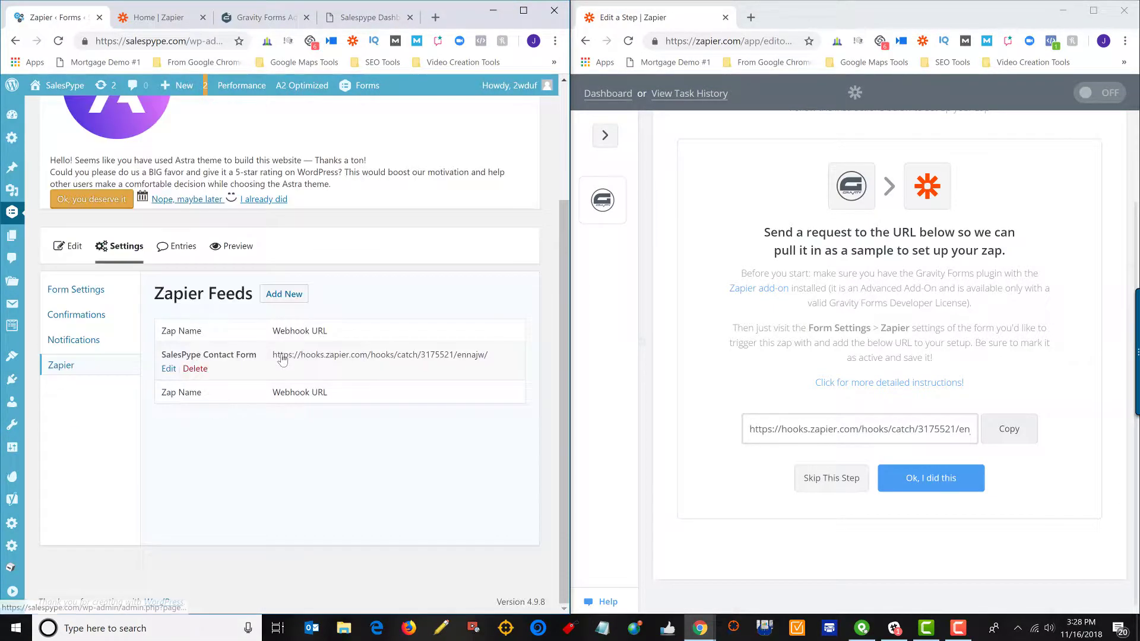
click(191, 369)
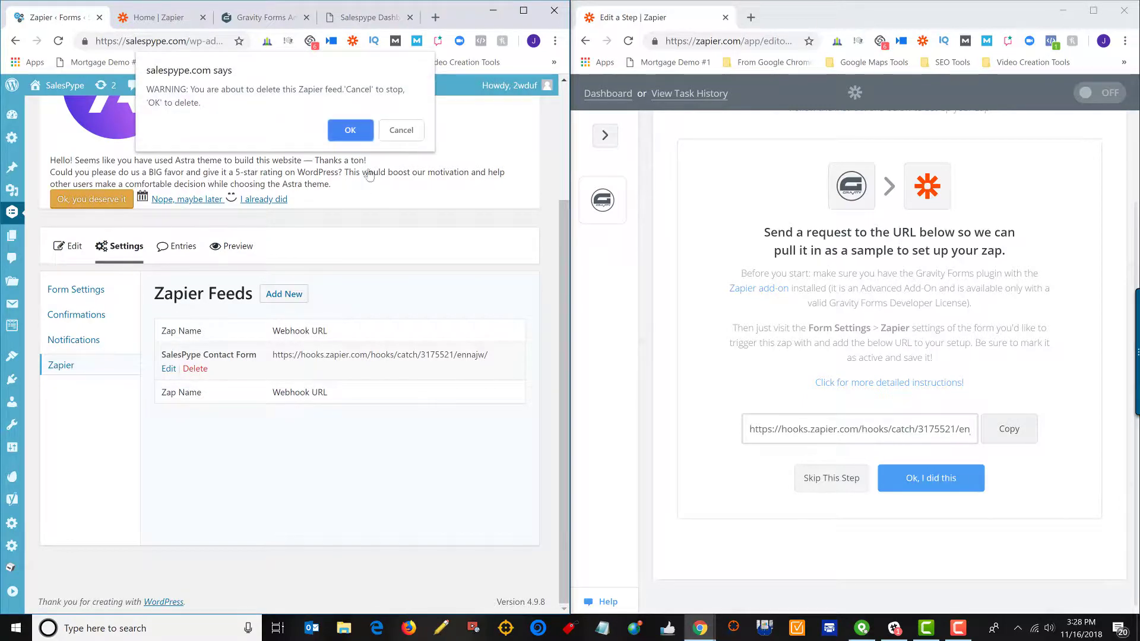
click(349, 129)
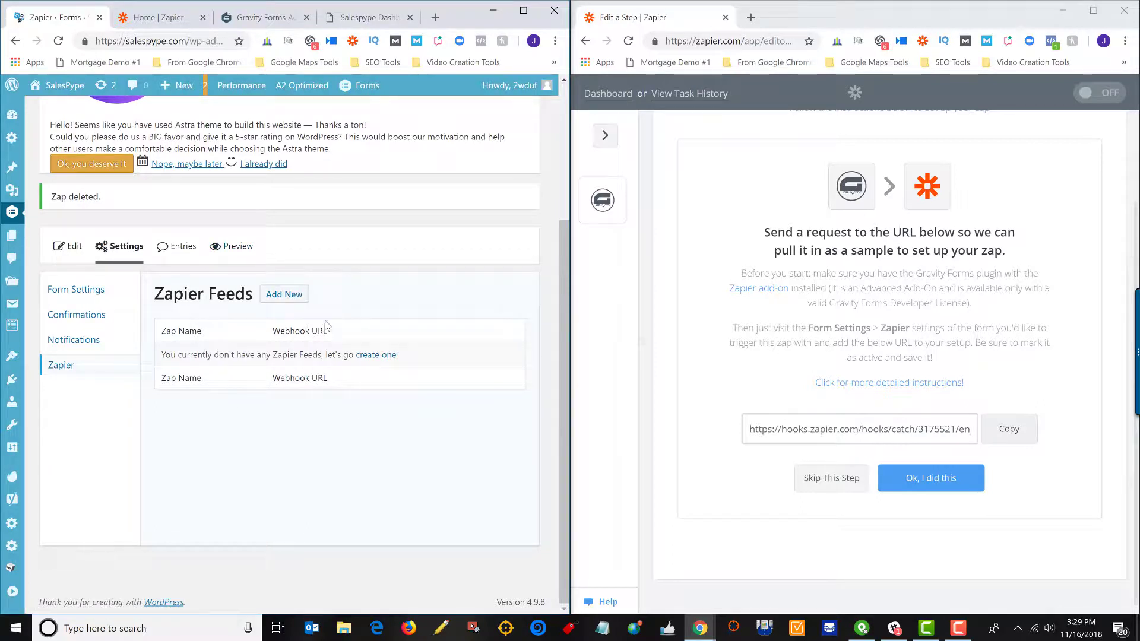
Add a new Zapier feed to the Contact Us form named 'SalesPype Contact Form'.
click(297, 299)
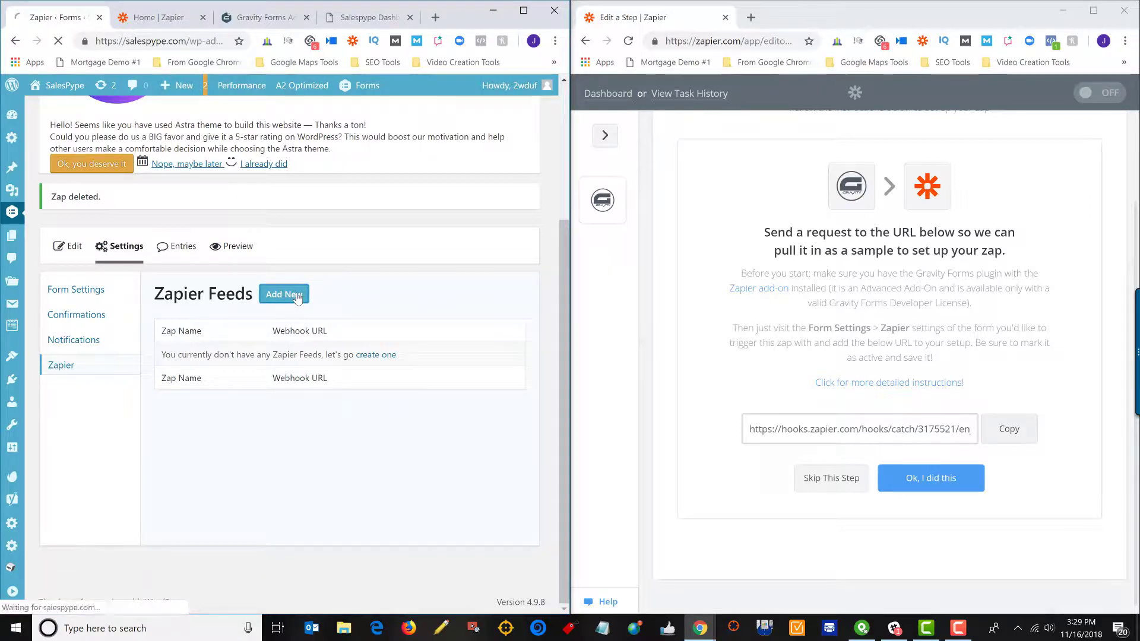
scroll(298, 299, down, 3)
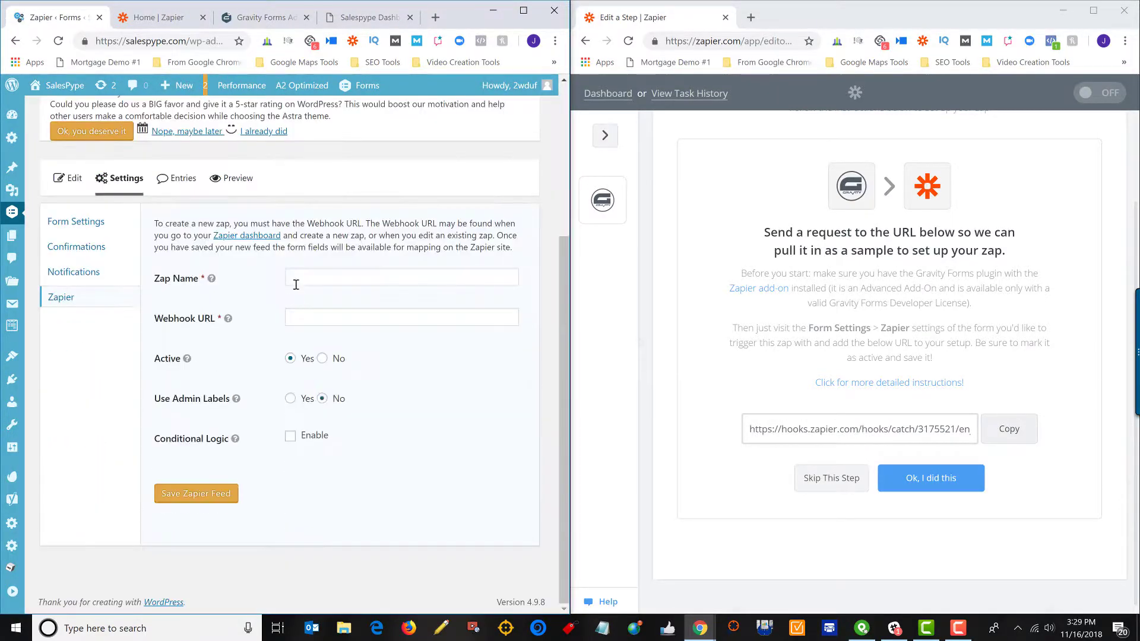
click(300, 279)
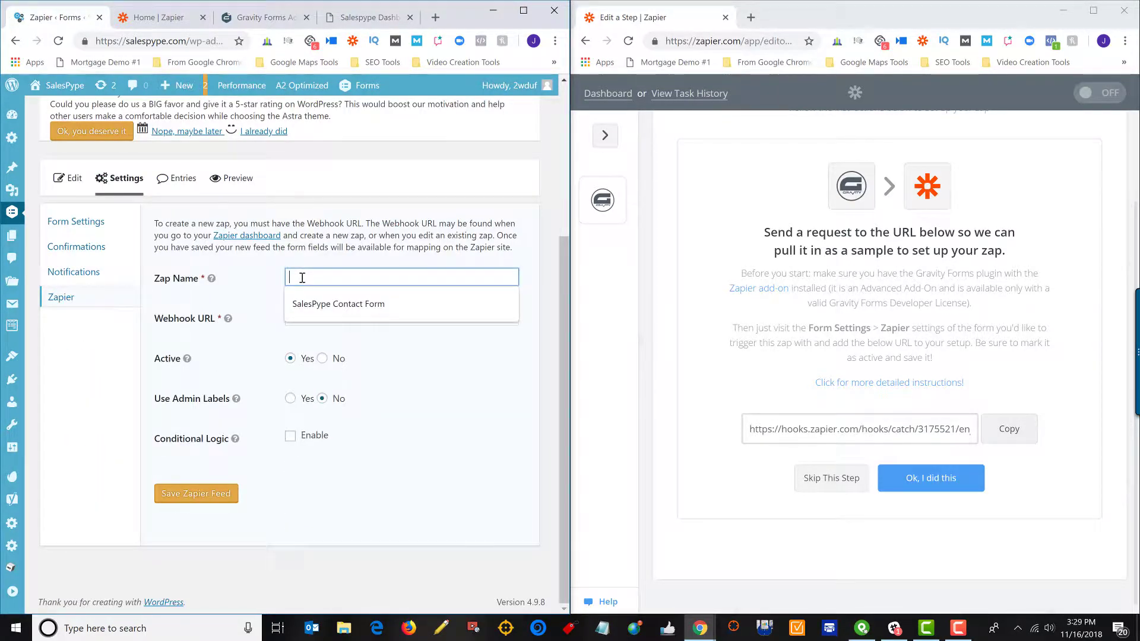
click(301, 303)
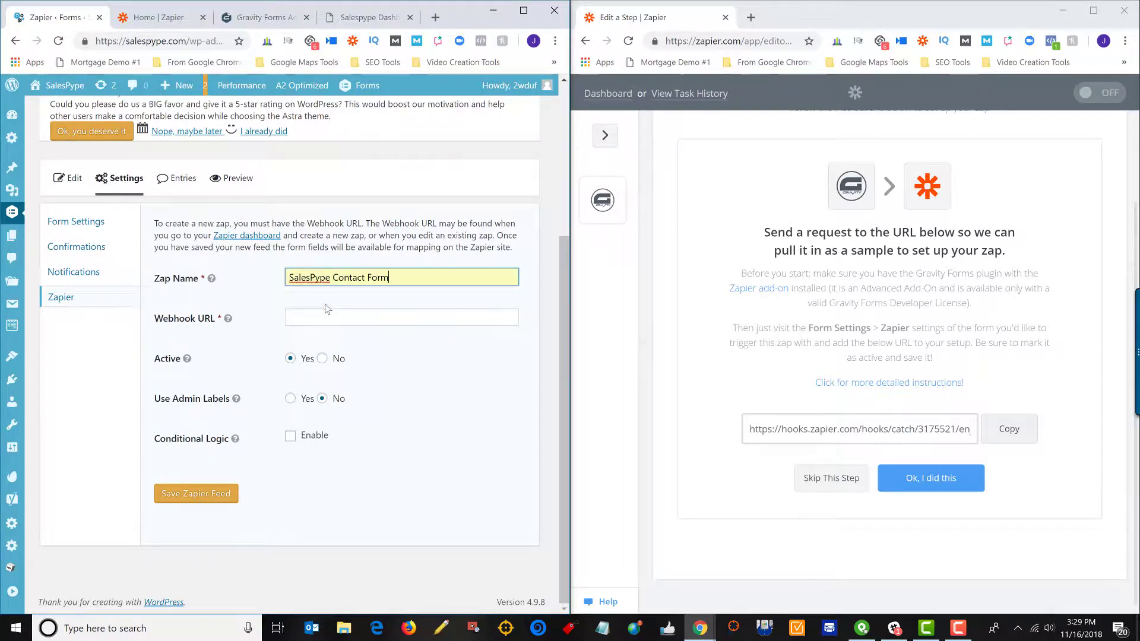
click(403, 403)
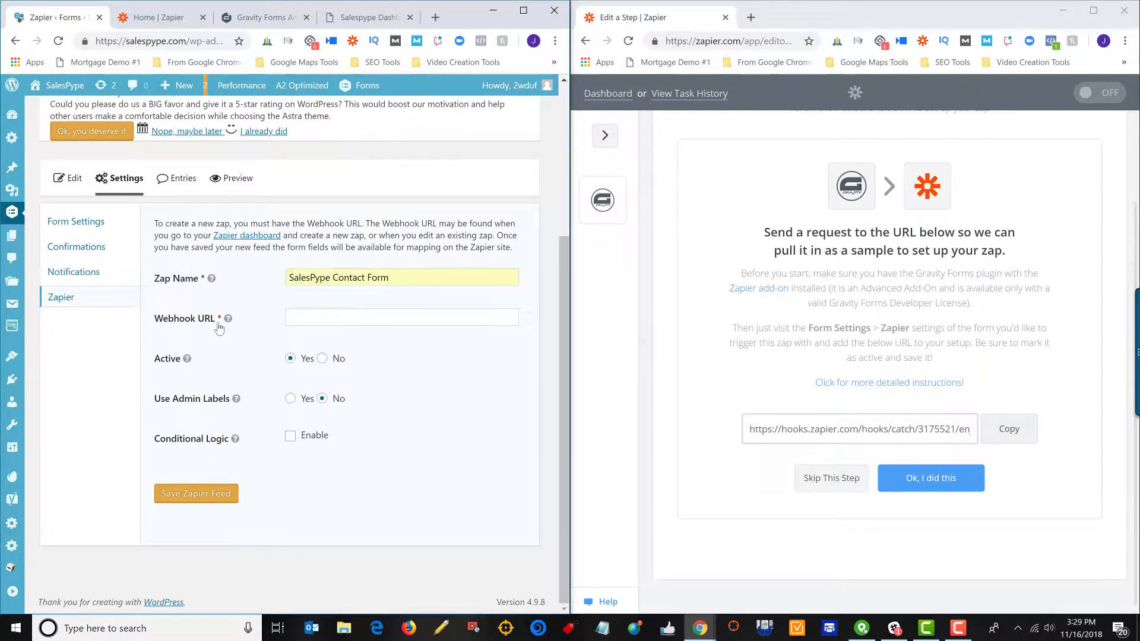
mouse_move(229, 323)
Paste Zapier's webhook URL into the feed and save it as active.
drag(862, 430, 855, 432)
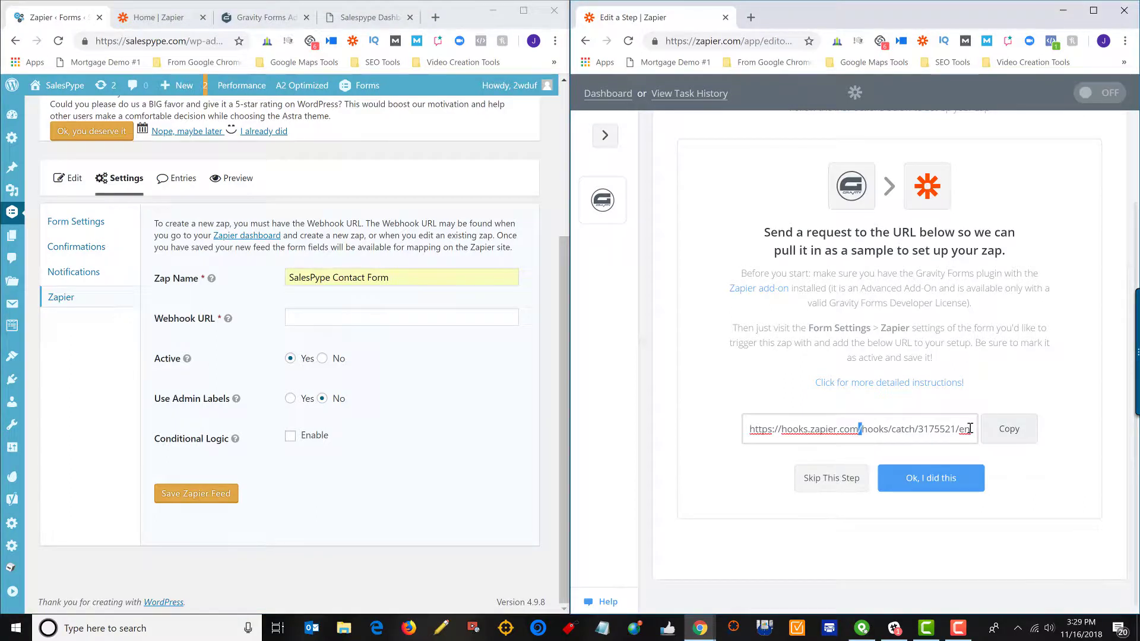
click(1009, 429)
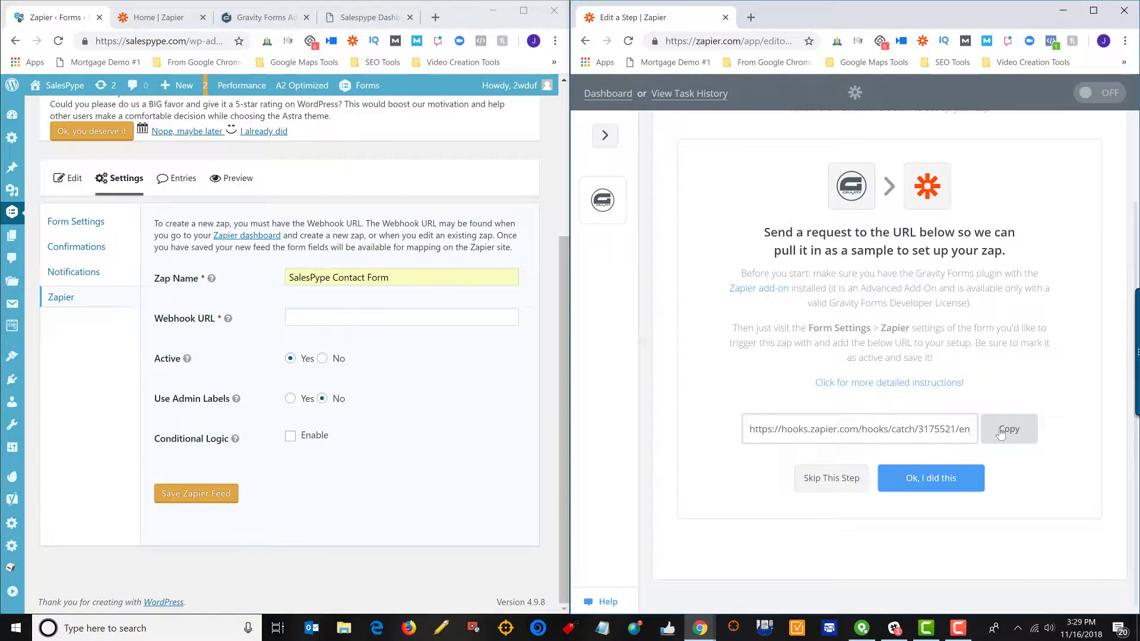
click(383, 319)
key(ctrl+v)
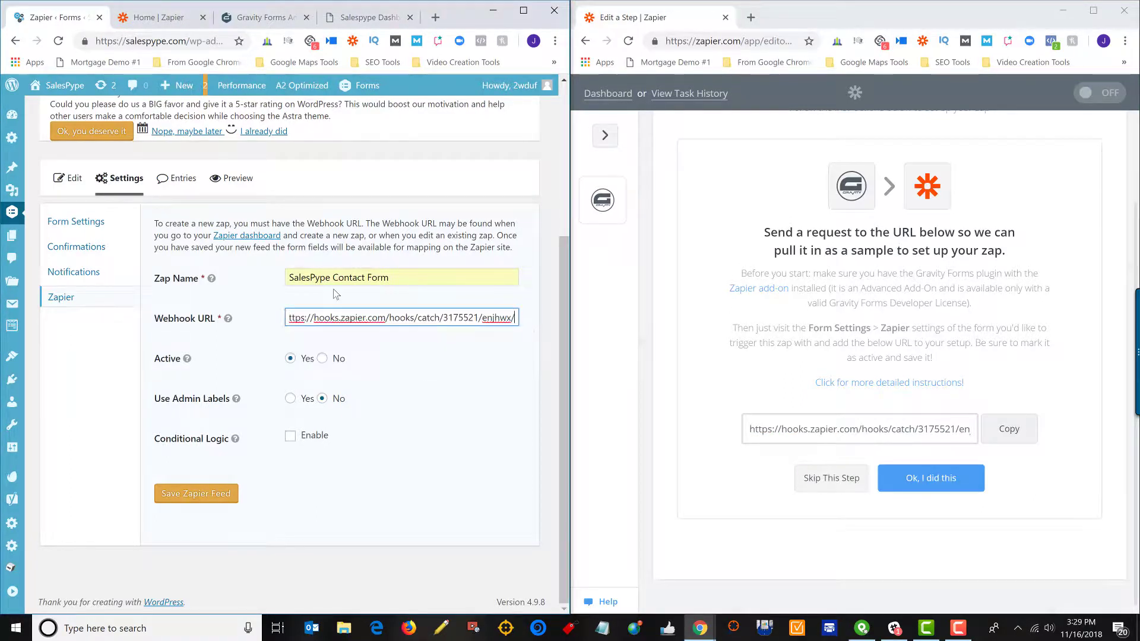
click(445, 484)
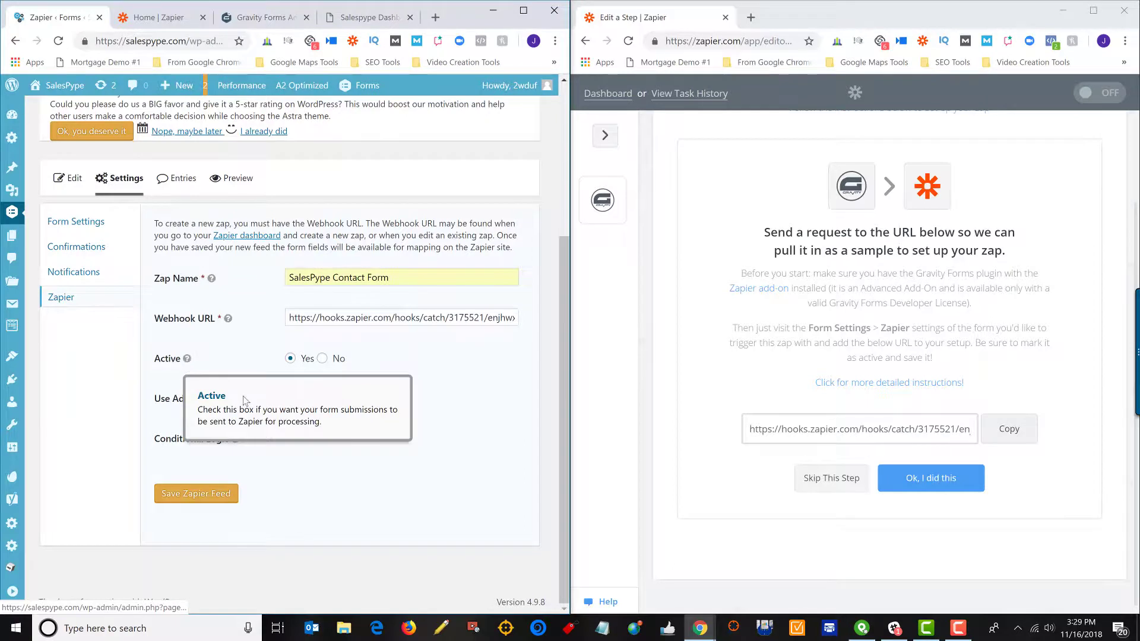
click(202, 497)
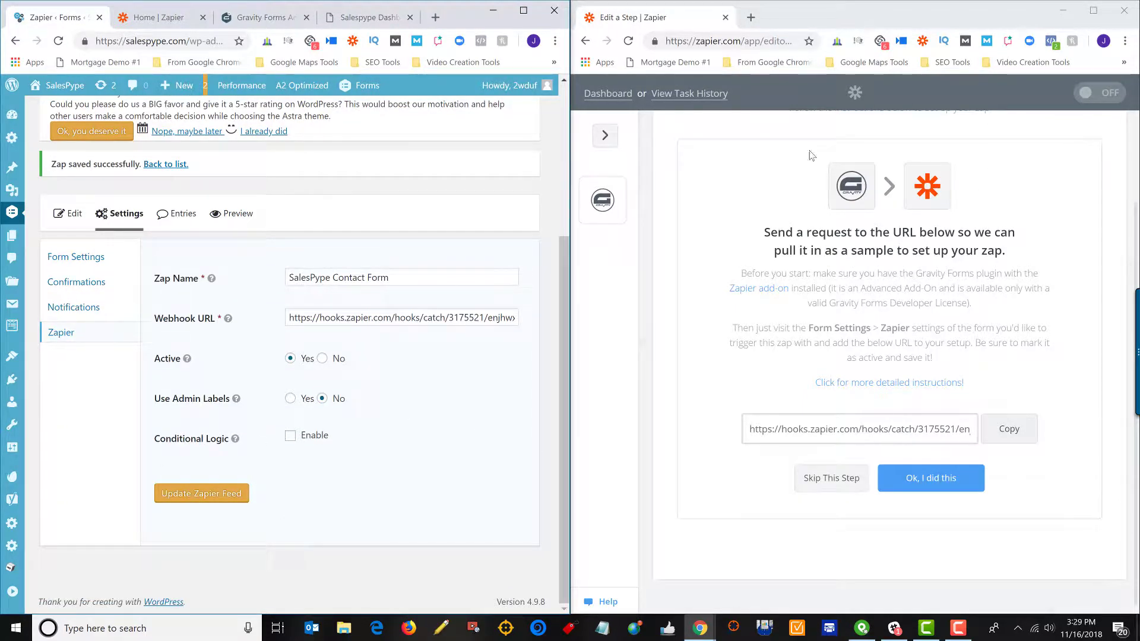
click(1094, 11)
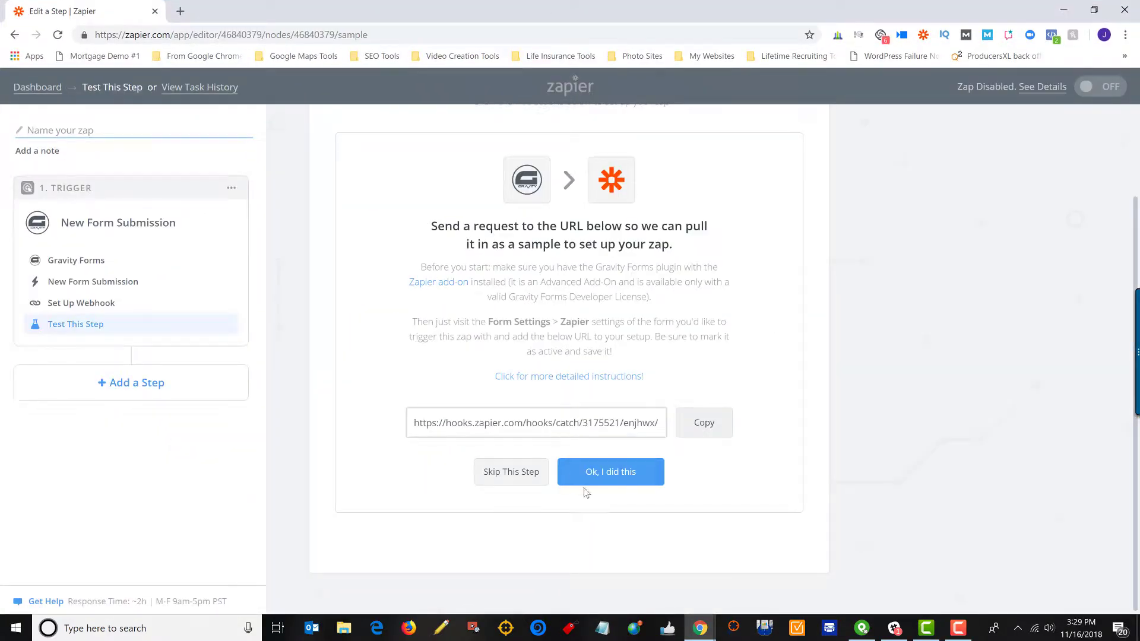
Confirm the feed is set up so Zapier fetches the sample Form Submission A.
click(614, 483)
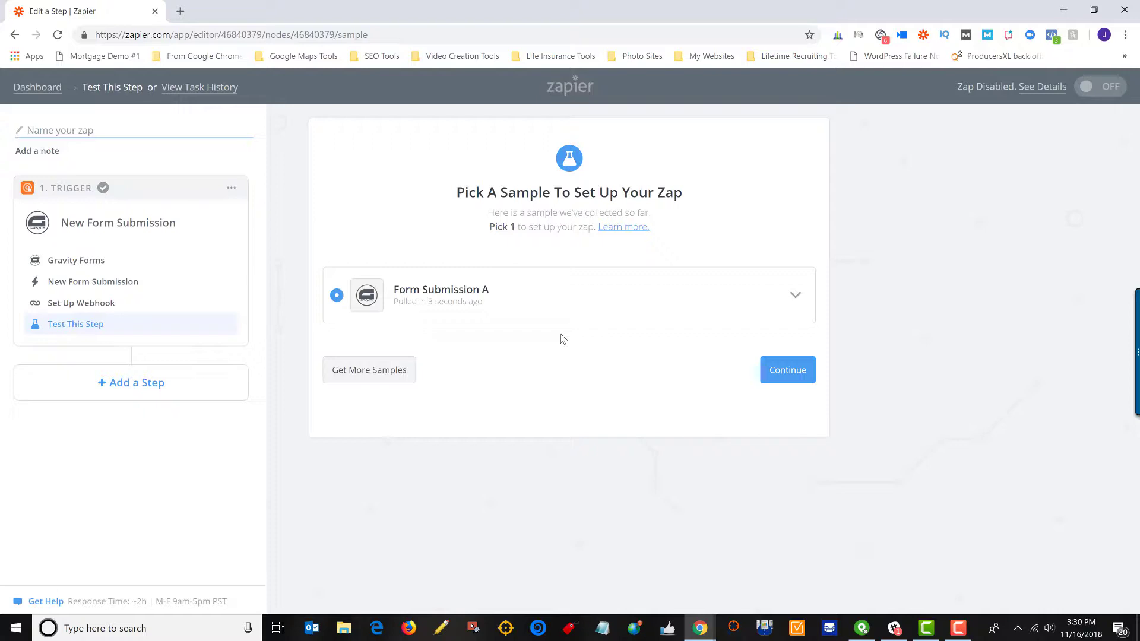
Go to salespype.com in a new tab and open its Contact Us page.
click(178, 19)
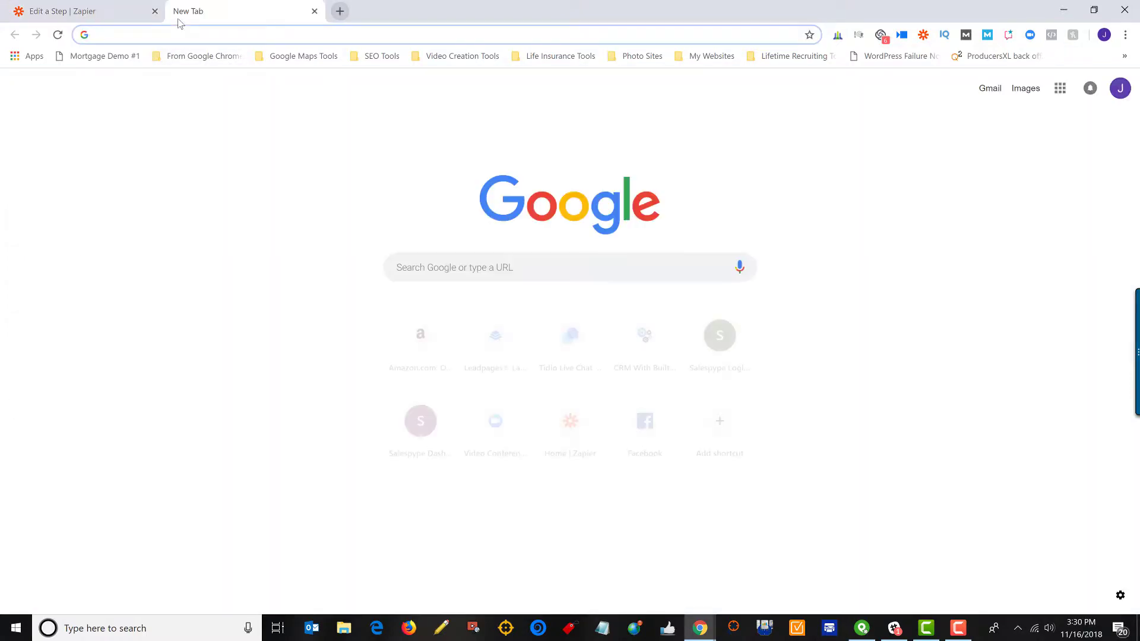
text(salespype)
key(Return)
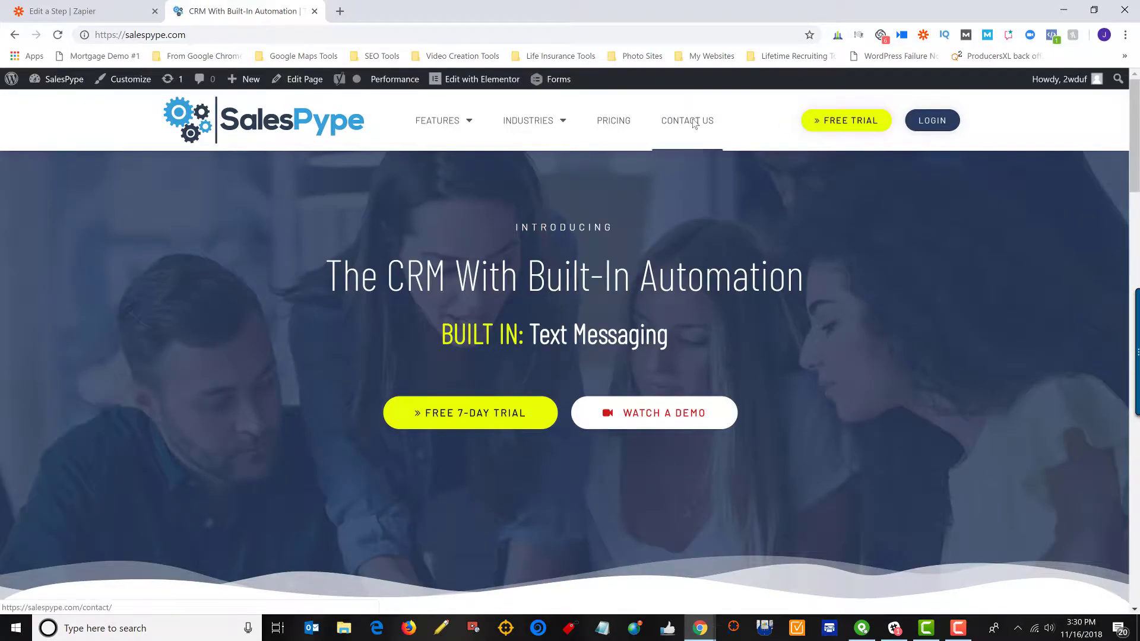
click(693, 122)
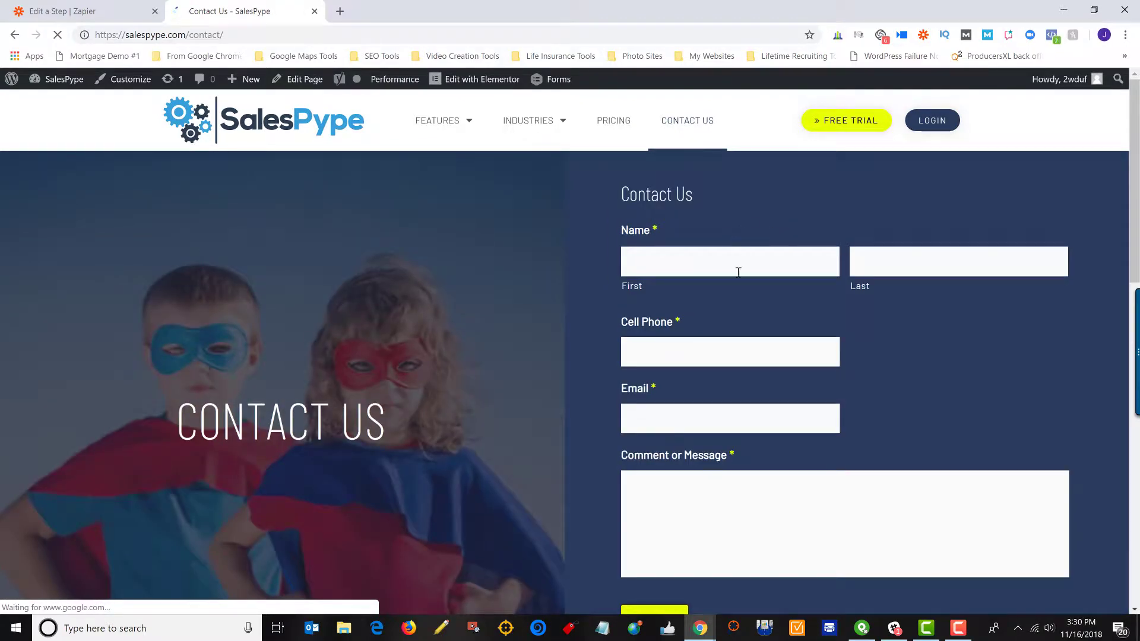
Submit a test contact's name, phone, email and a short comment, then return to Zapier.
click(738, 272)
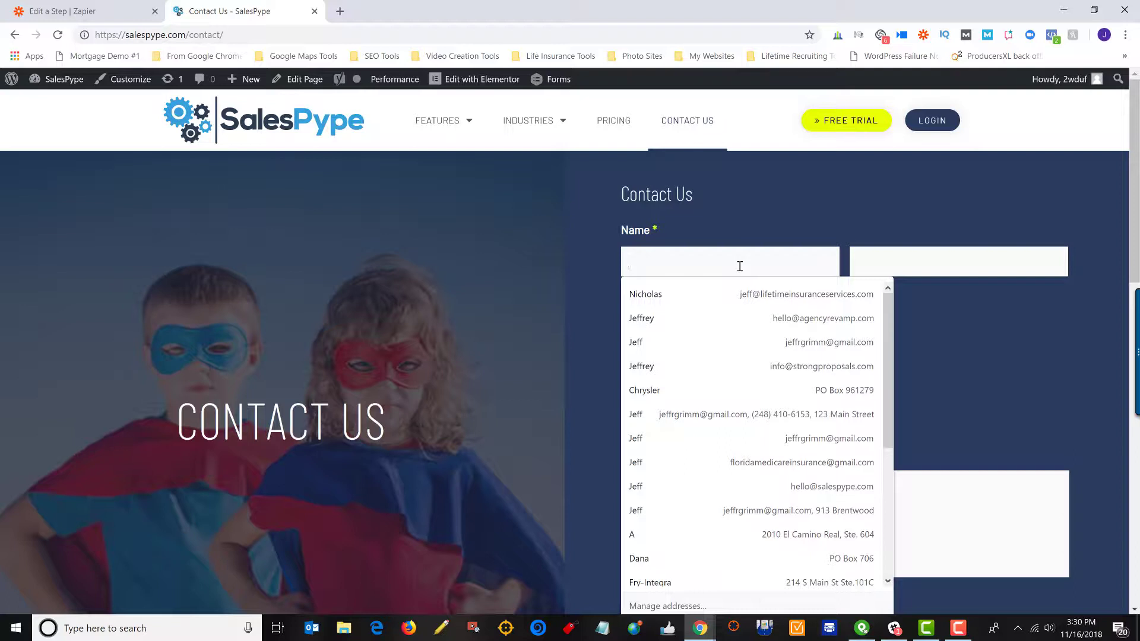
text(Julie)
text(Doe)
key(Tab)
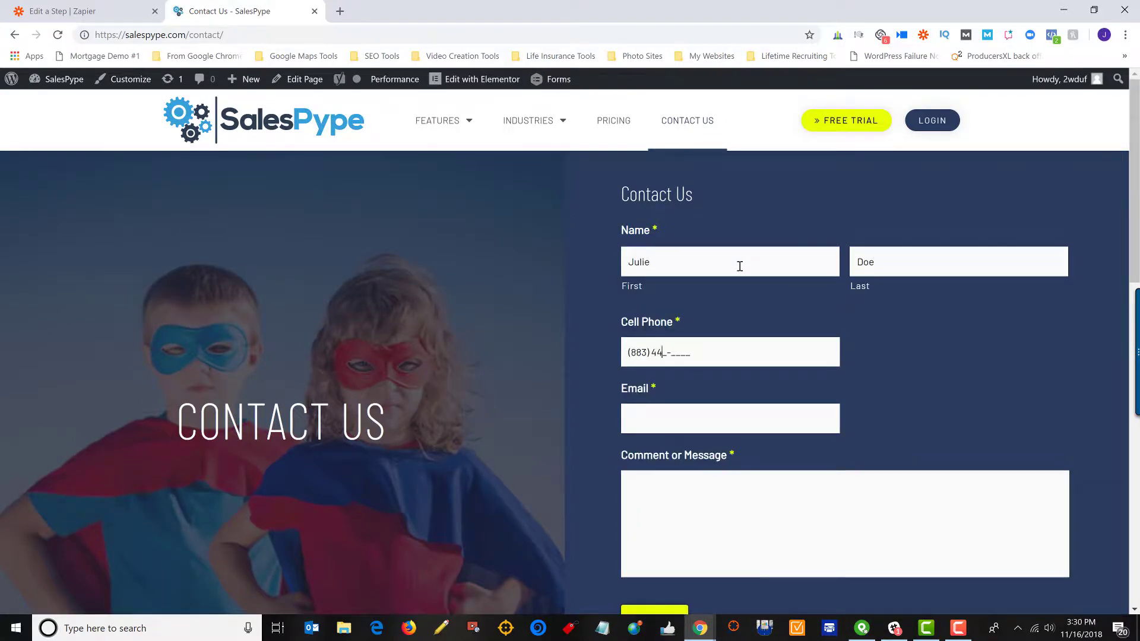
text(8834442)
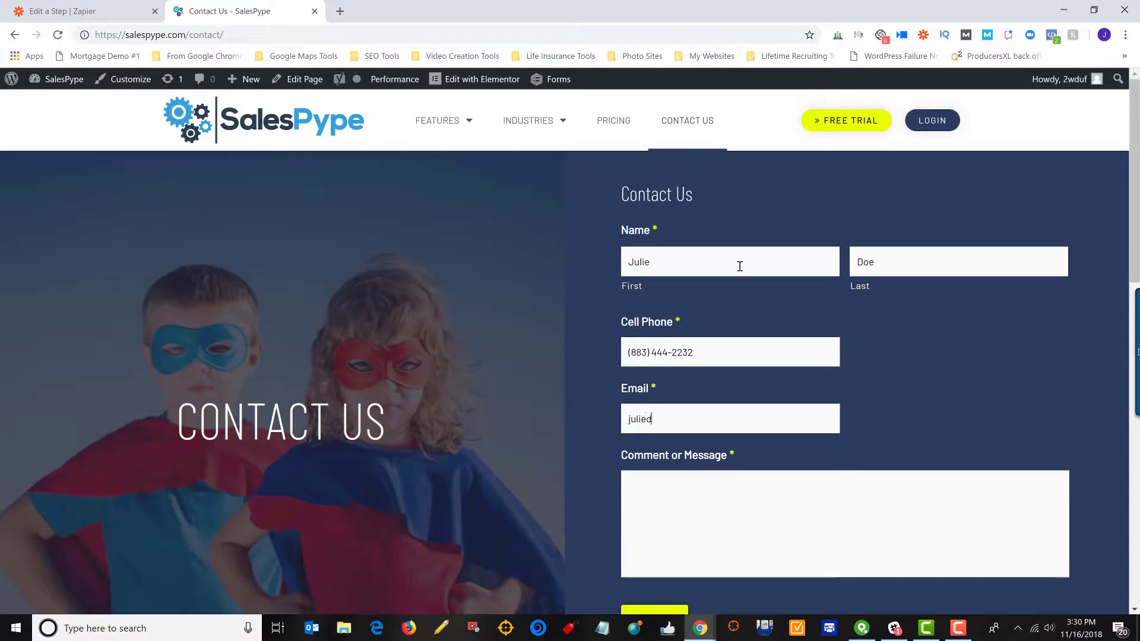
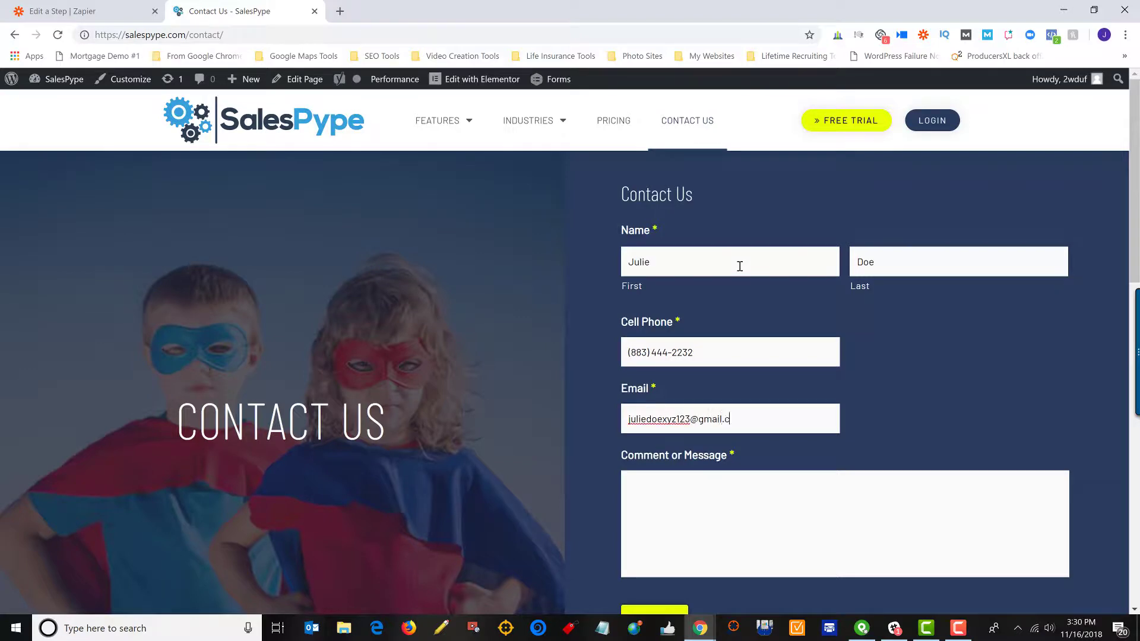
key(Tab)
text(hel)
scroll(772, 365, down, 3)
click(654, 402)
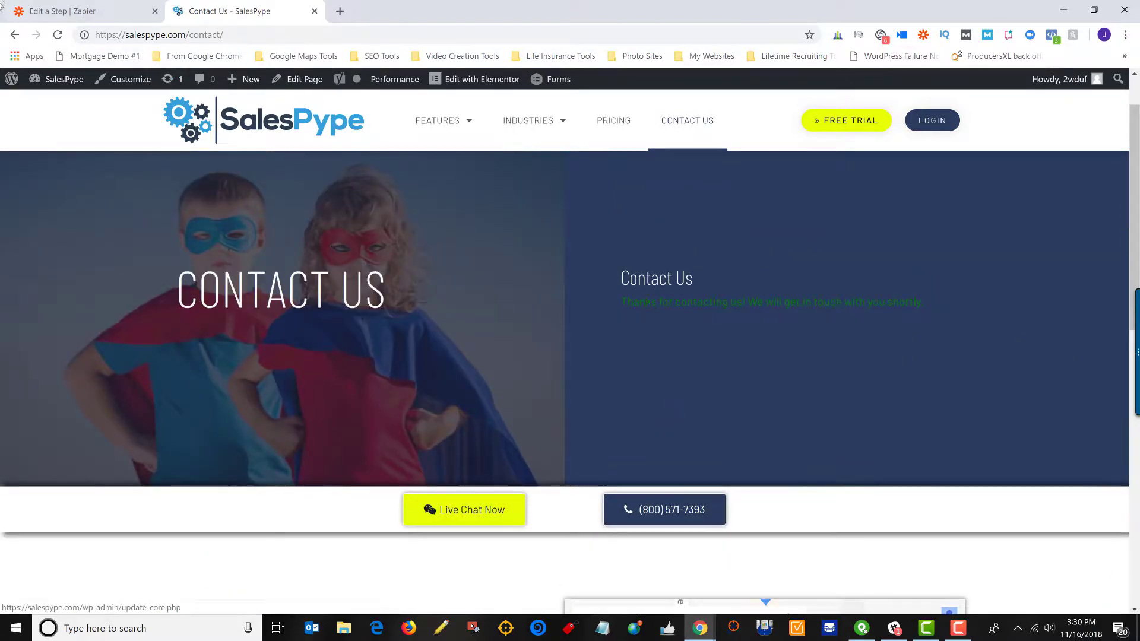
click(49, 7)
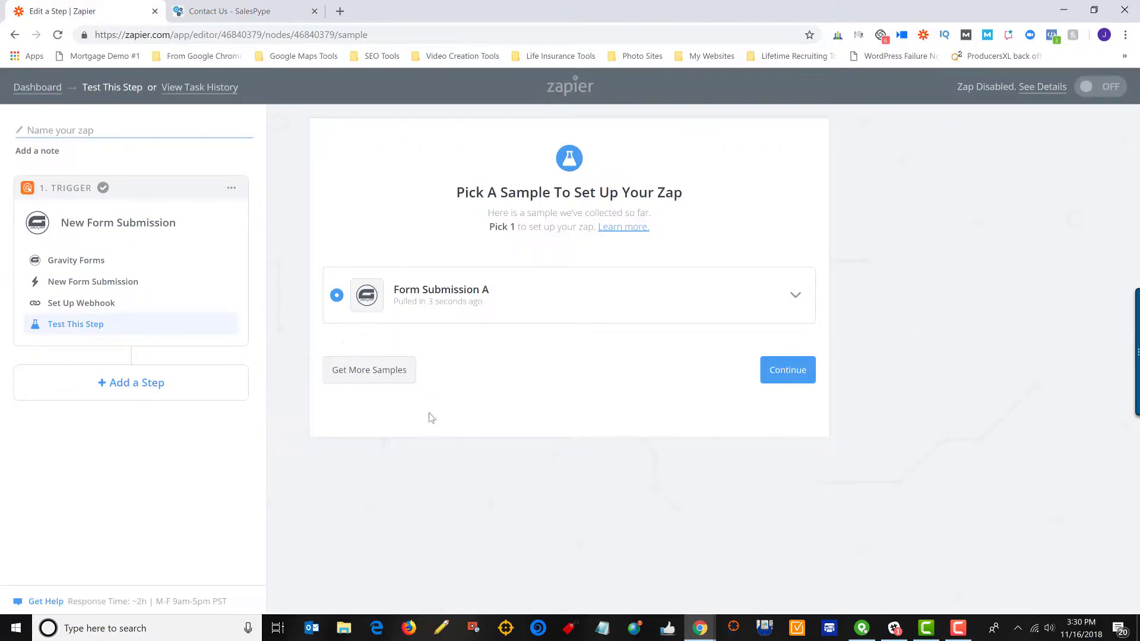
Pull more samples, review Form Submission A's fields, and select it to finish the trigger.
click(375, 372)
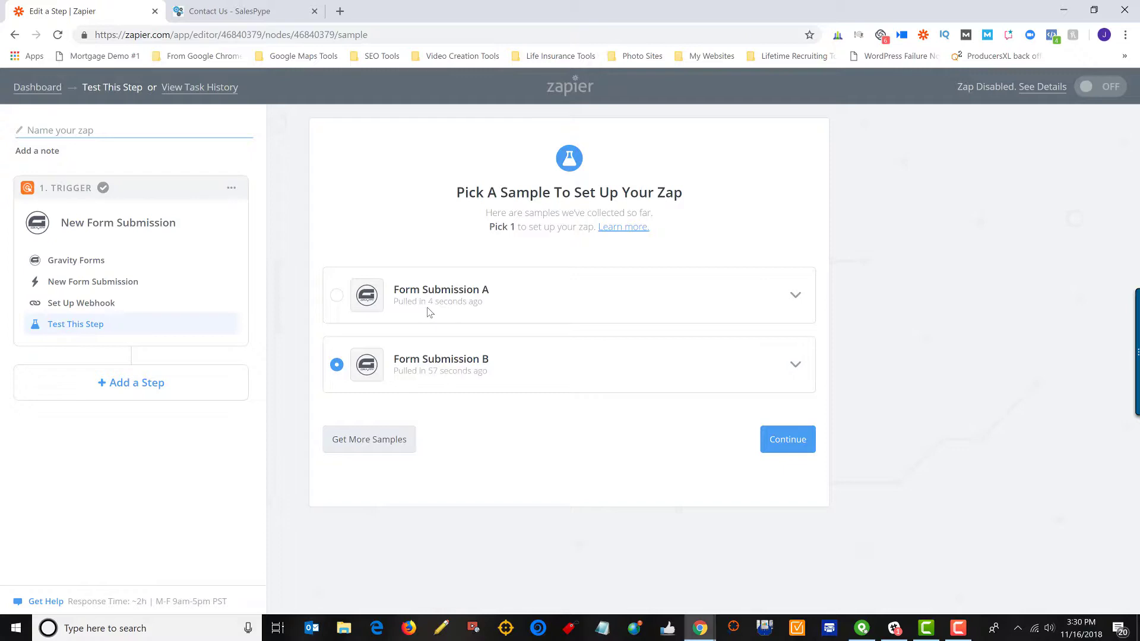
click(795, 295)
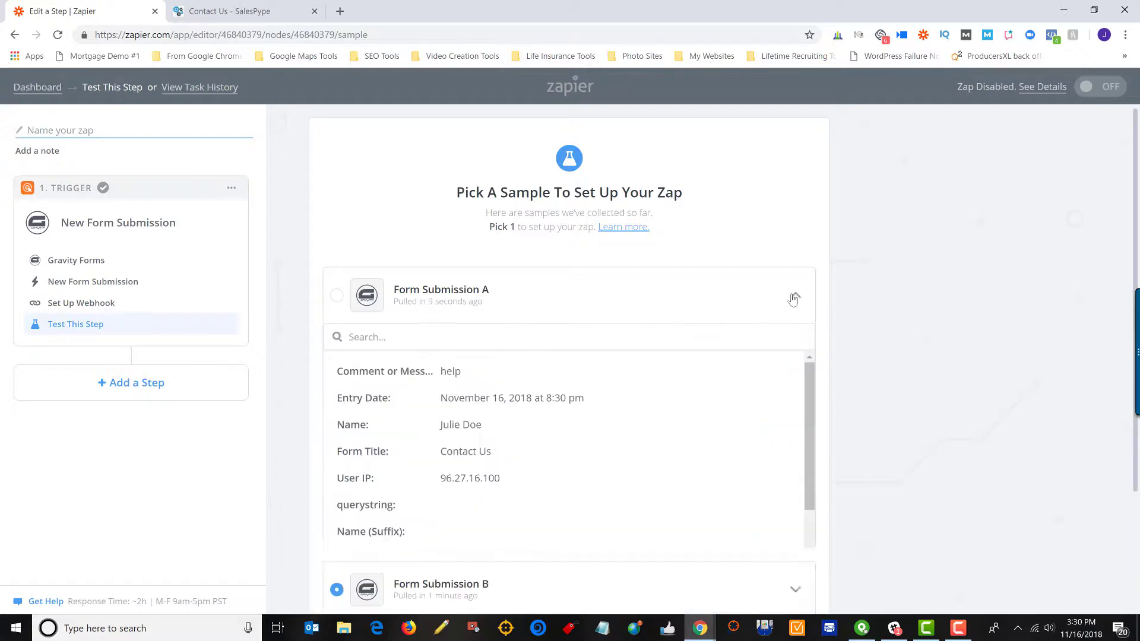
scroll(555, 511, down, 3)
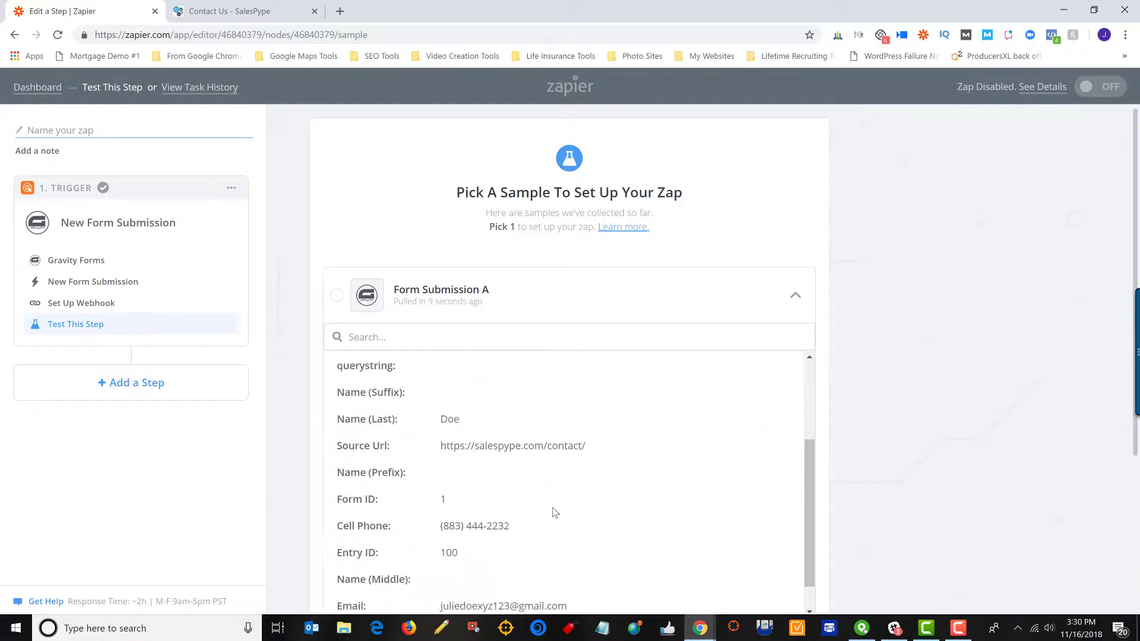
scroll(557, 511, up, 3)
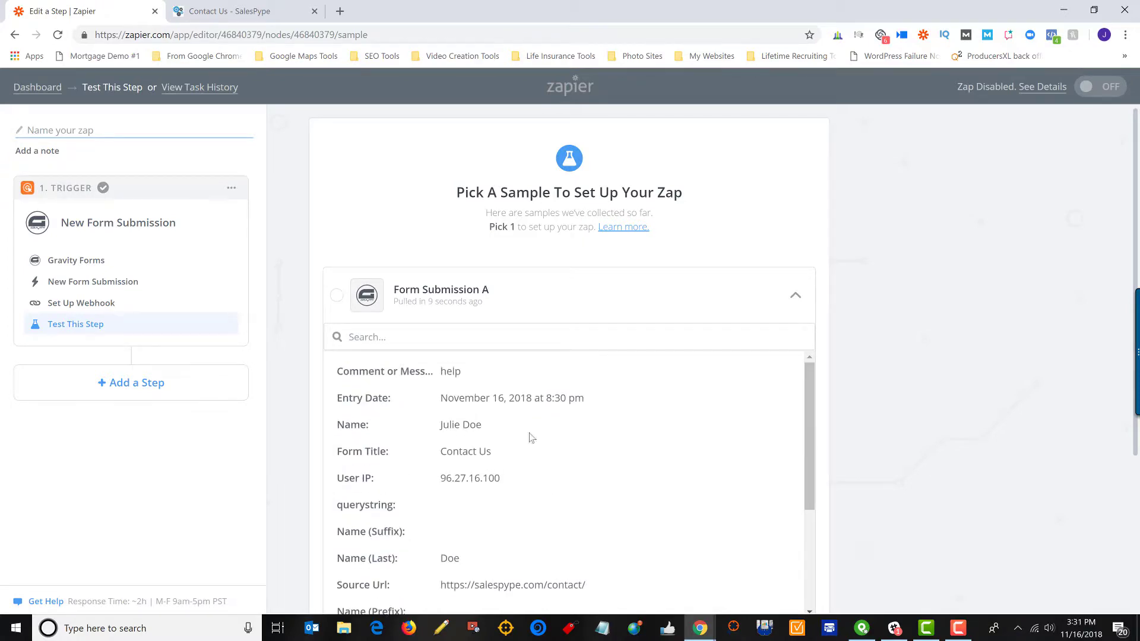
click(795, 296)
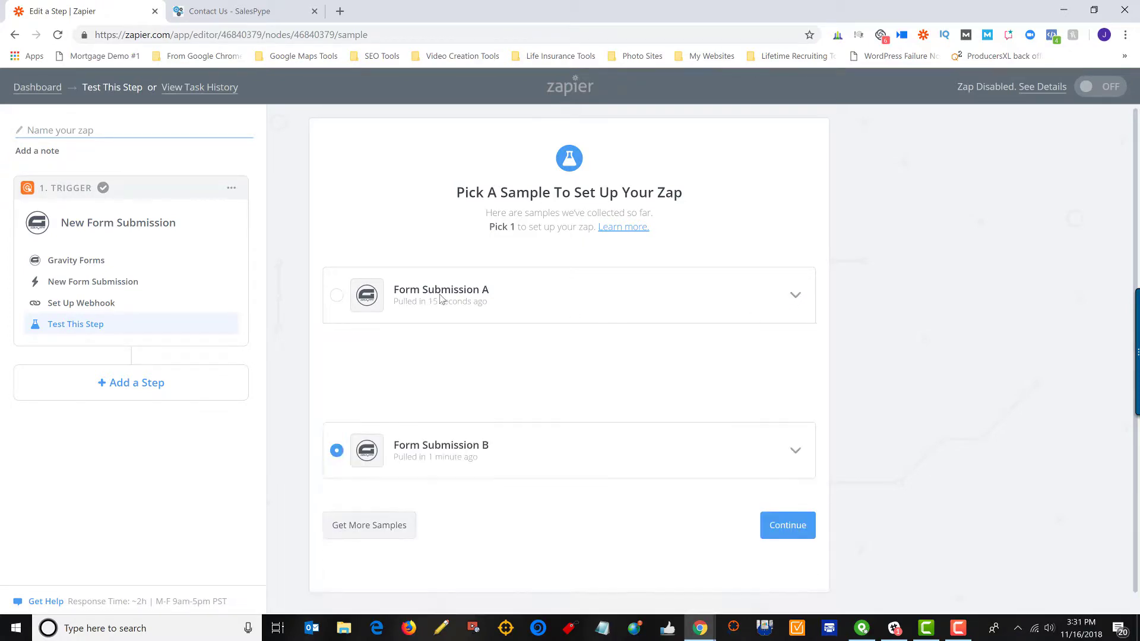
click(337, 297)
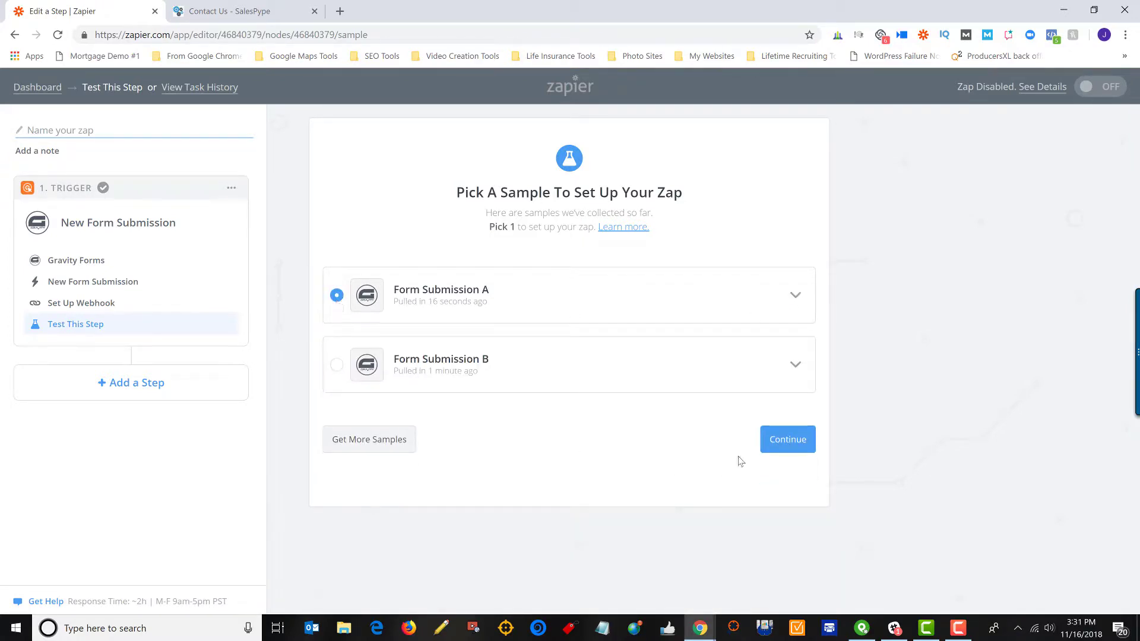
click(781, 443)
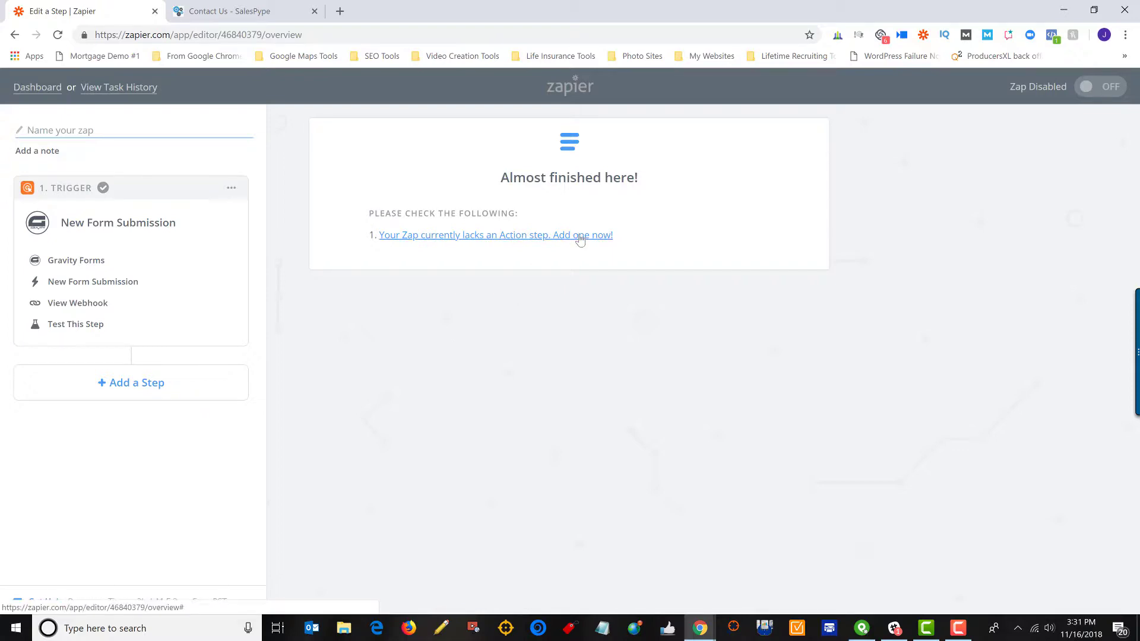
Add an action step to the zap using the Salespype (1.2.0) app.
click(581, 236)
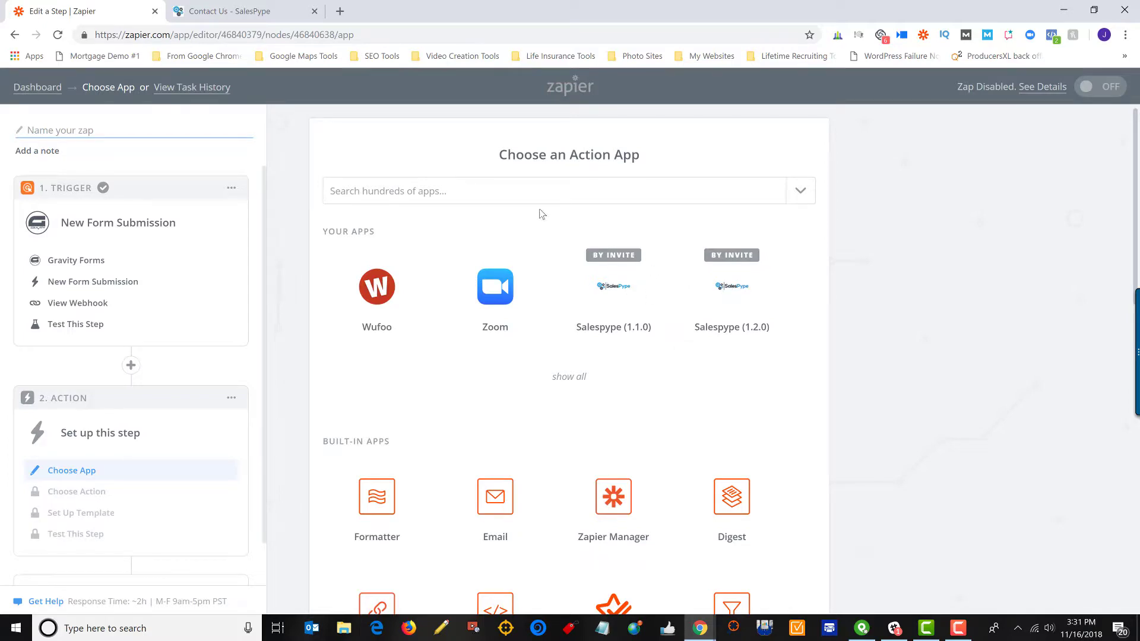
click(539, 191)
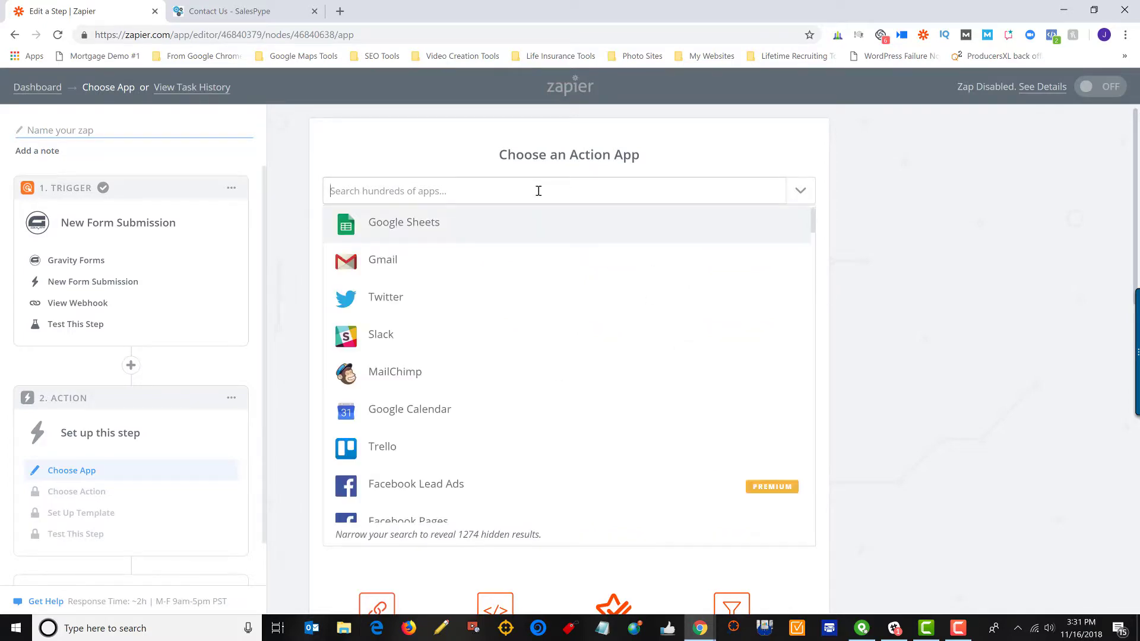
text(salespype)
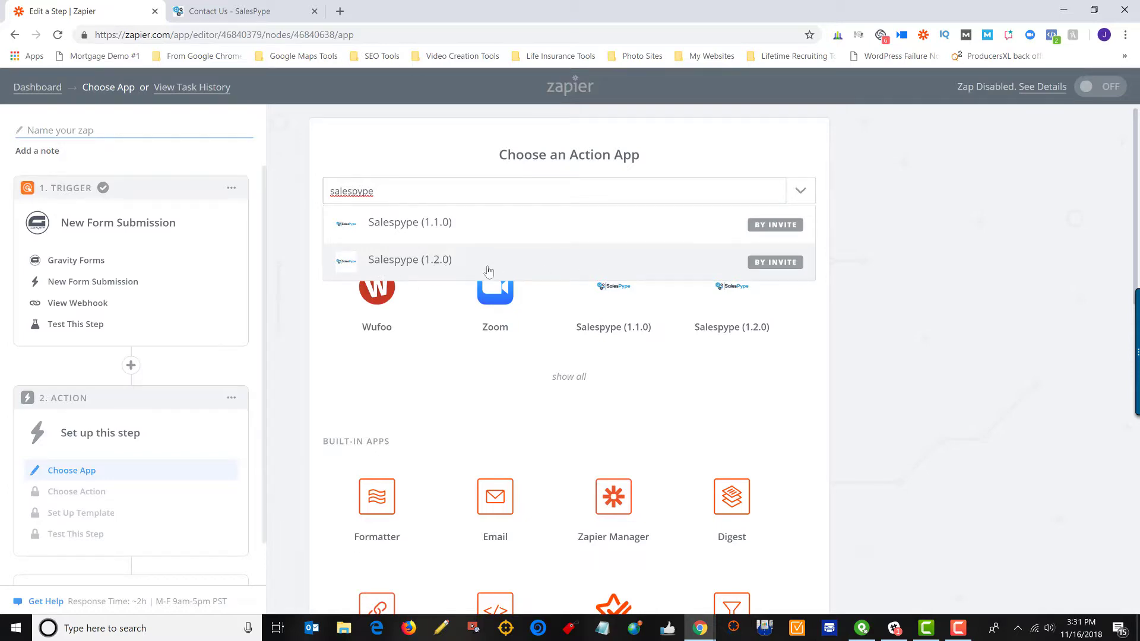
click(488, 271)
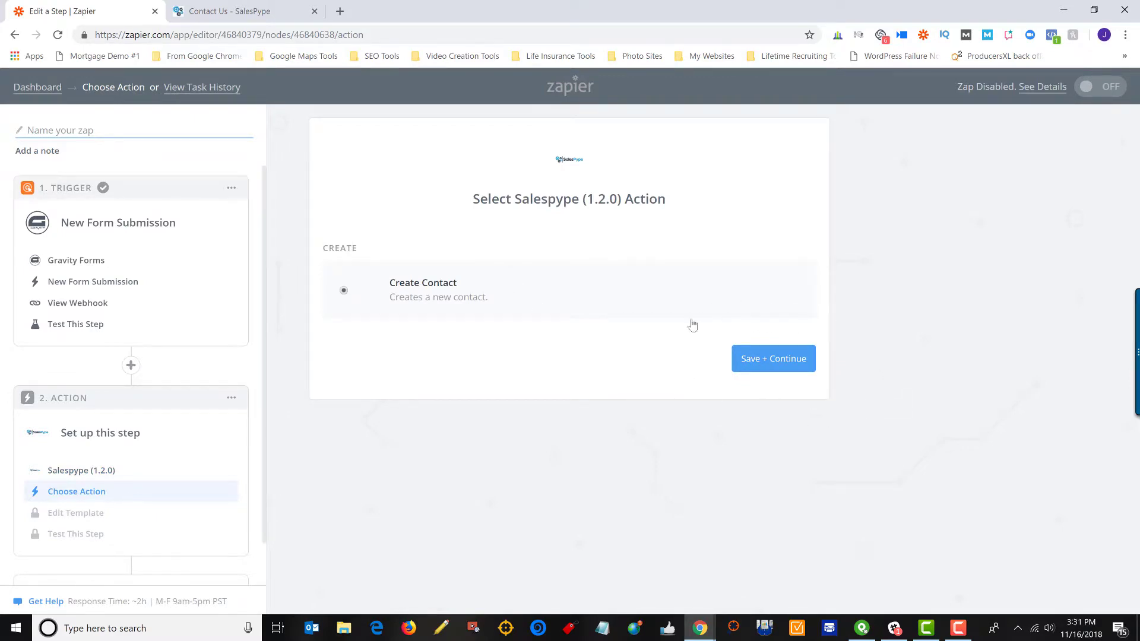
Keep Create Contact as the Salespype action and confirm the Salespype account after a successful connection test.
click(788, 369)
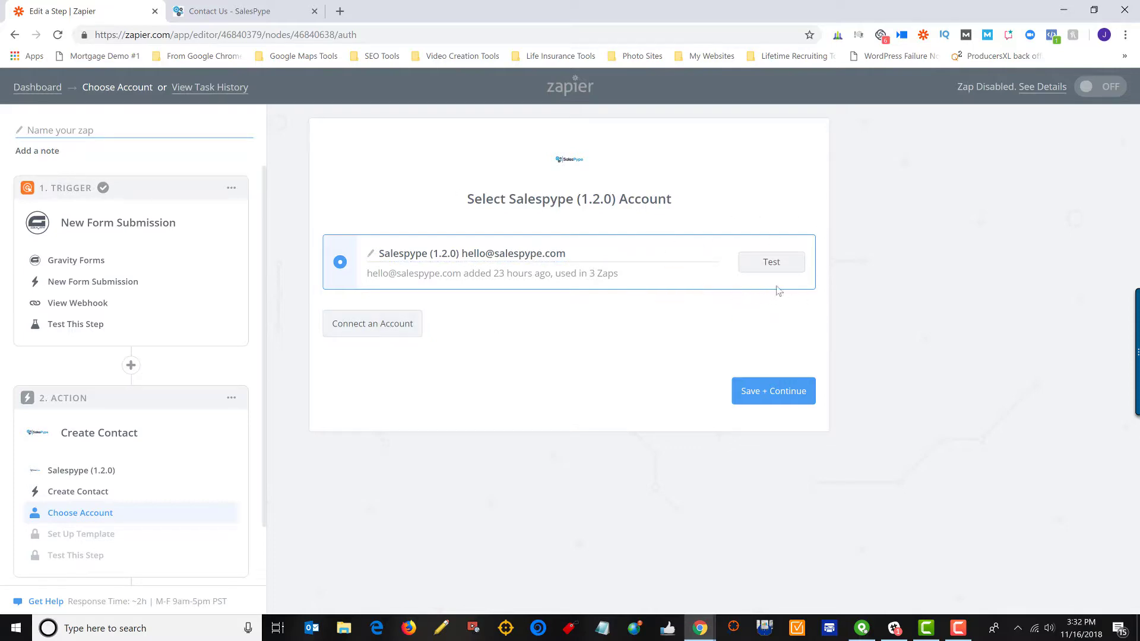
click(774, 268)
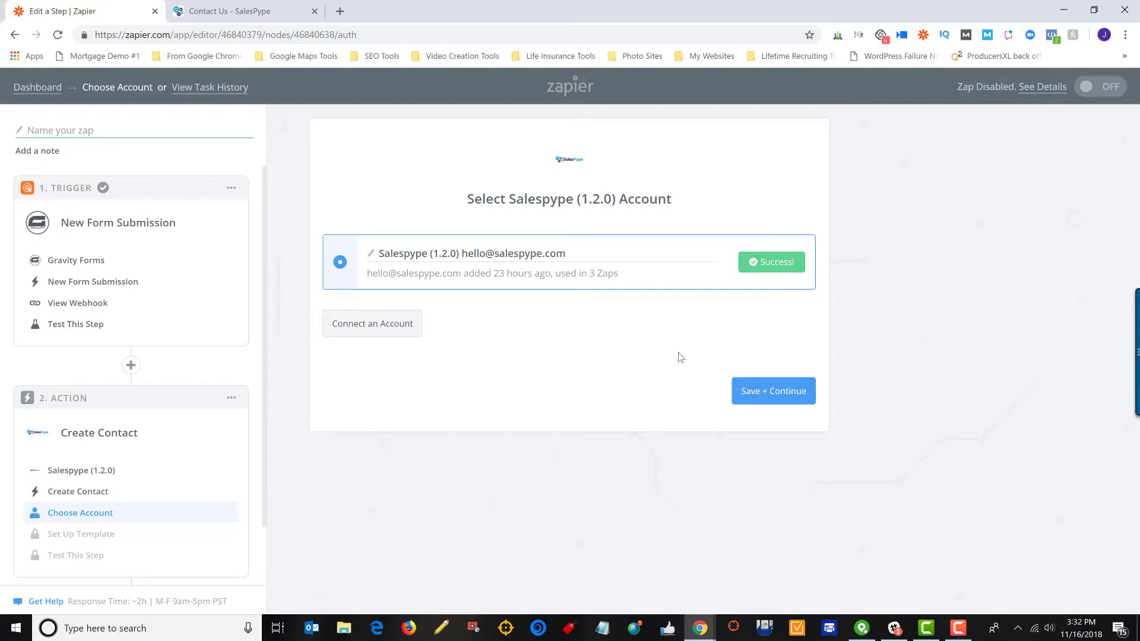
click(787, 404)
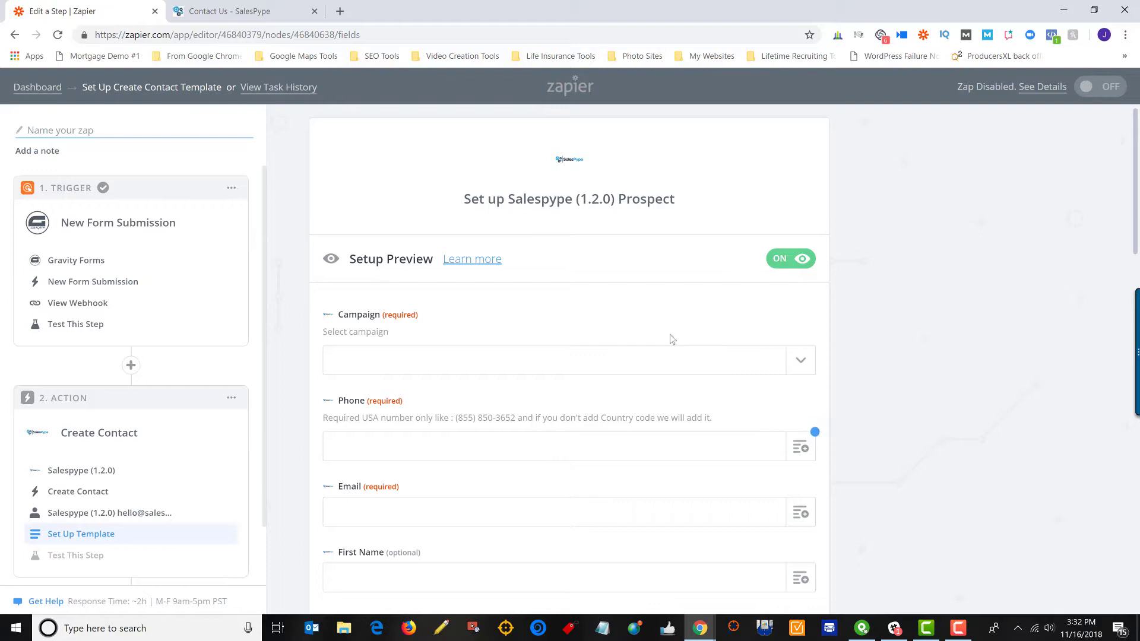
Choose campaign Gravity Forms Test, and map Phone to the submission's Cell Phone and Email to Email.
click(800, 365)
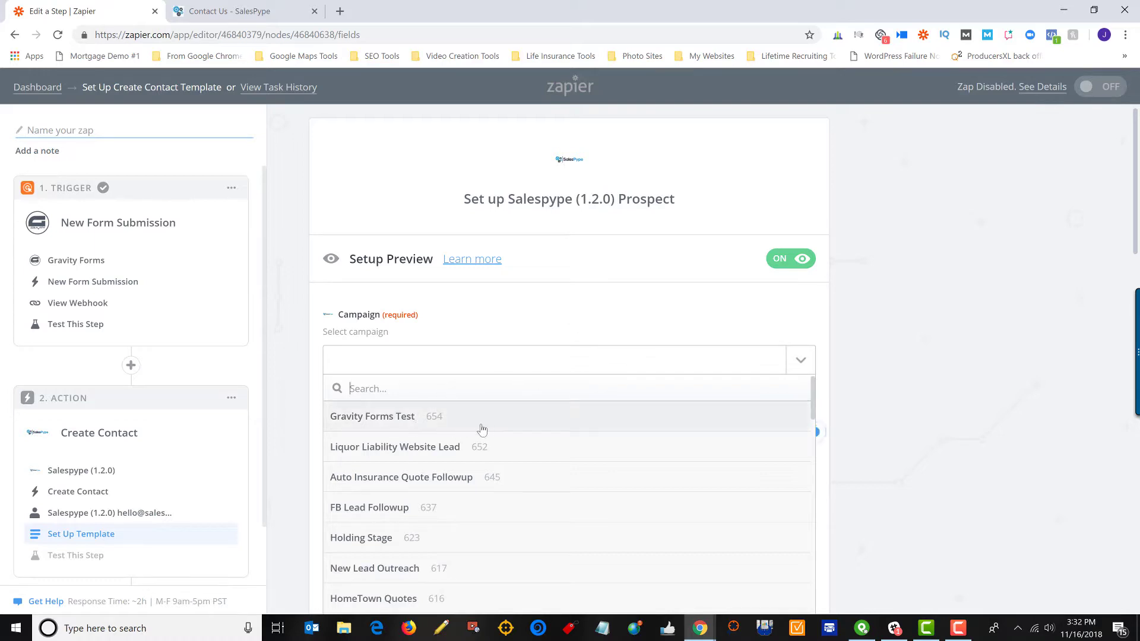
click(364, 422)
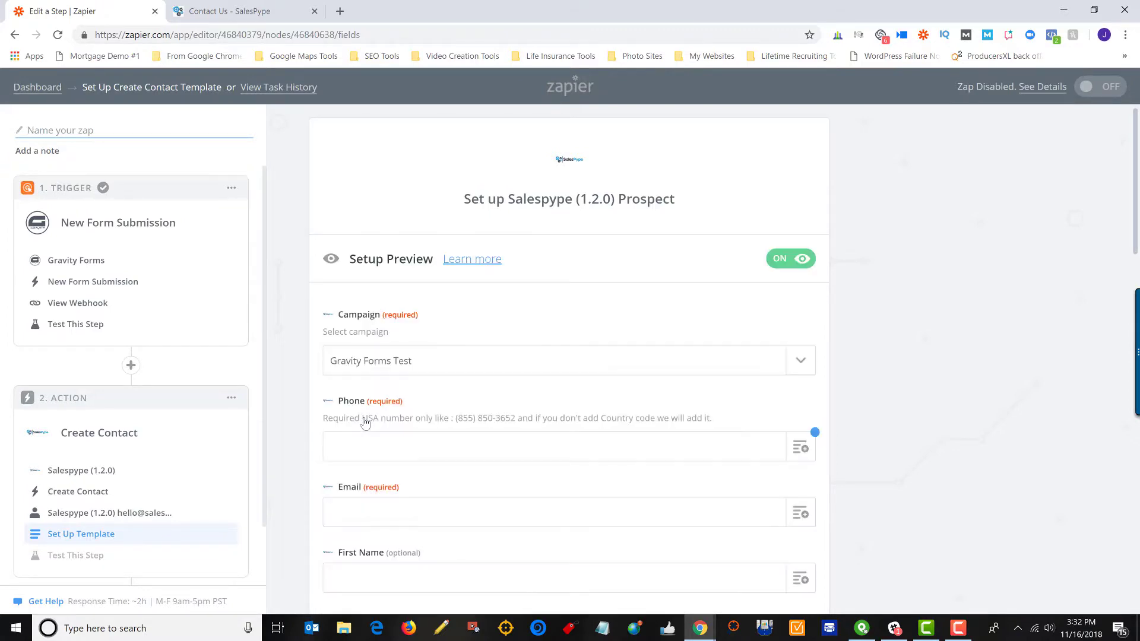
scroll(901, 409, down, 4)
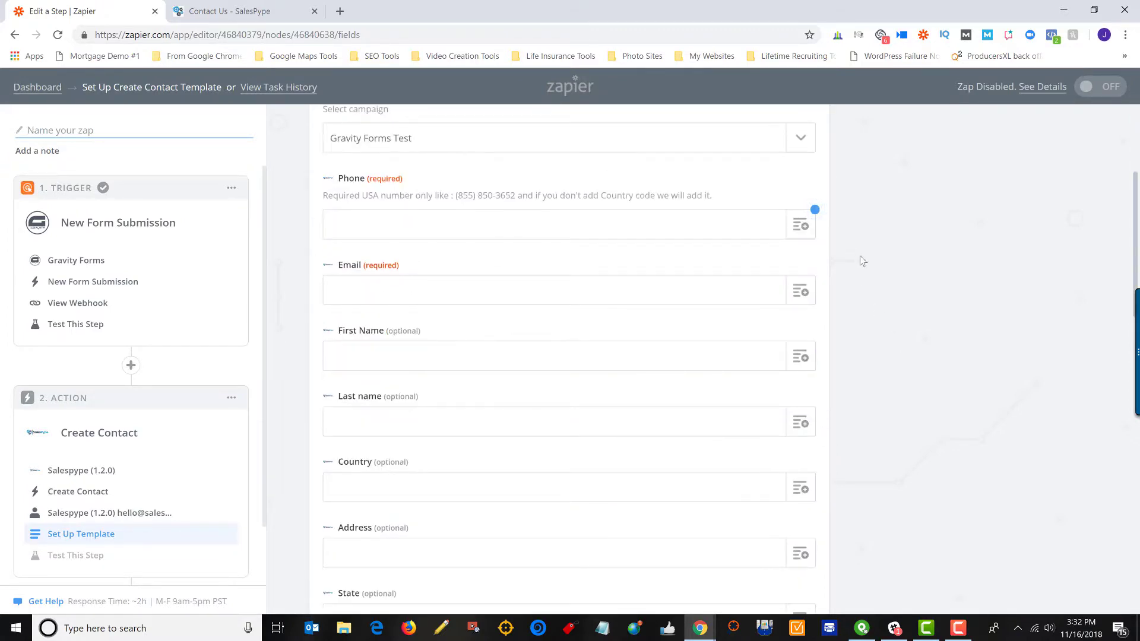
click(799, 225)
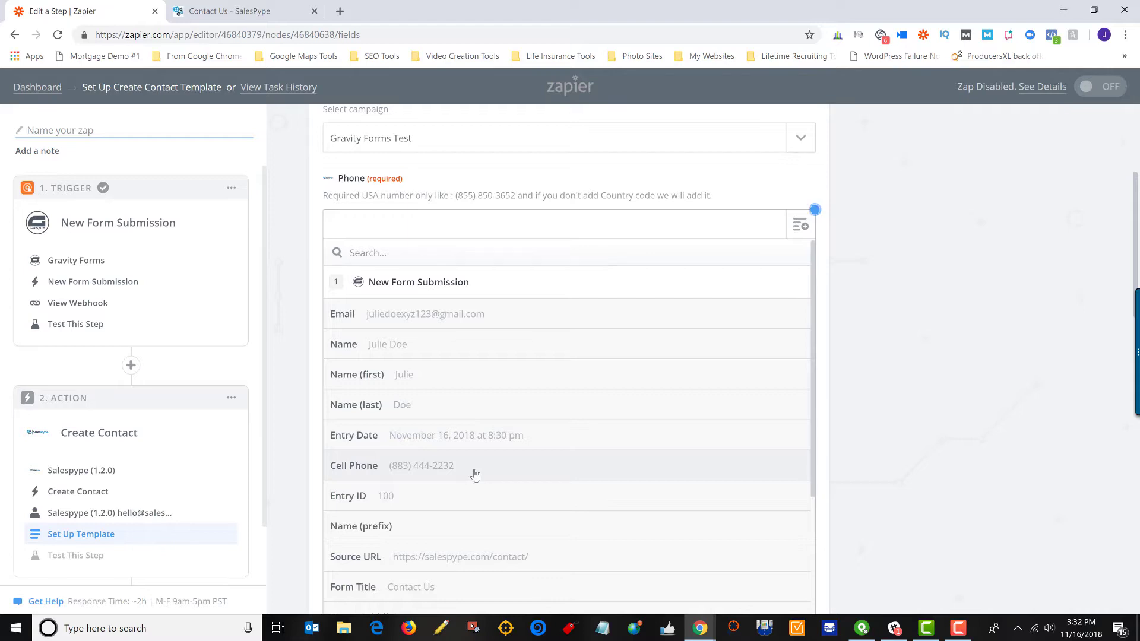
click(409, 468)
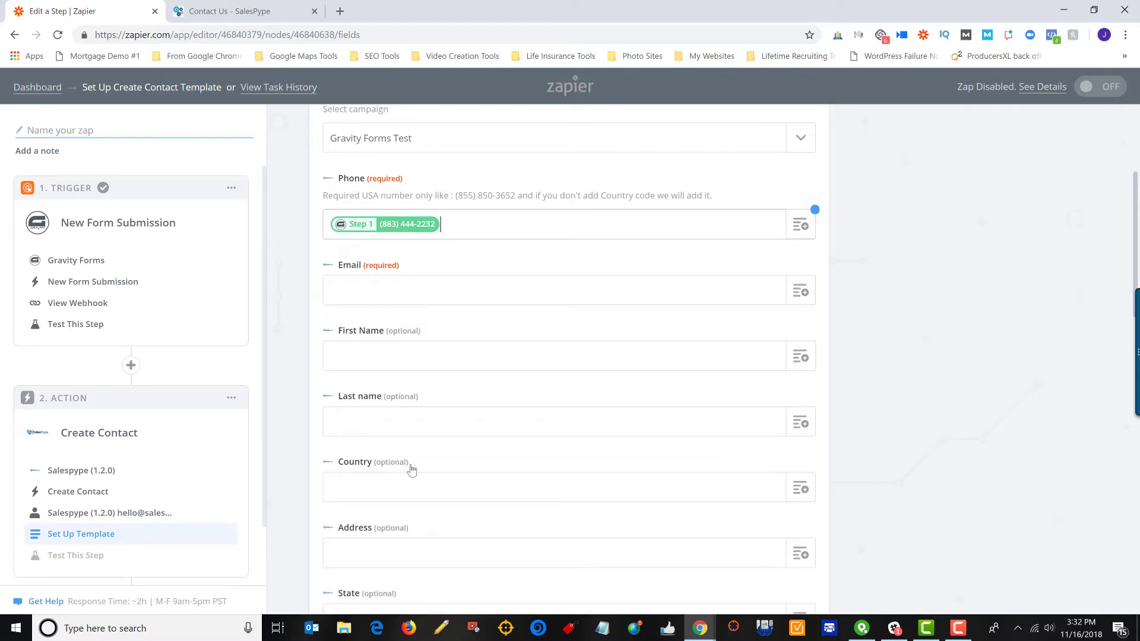
click(797, 293)
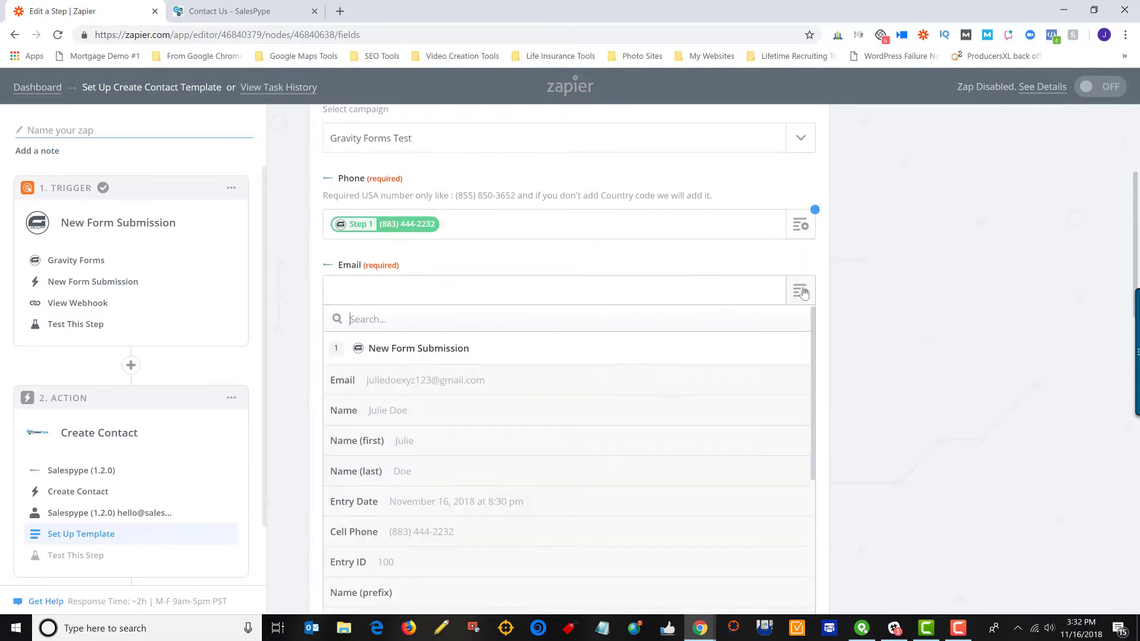
click(404, 387)
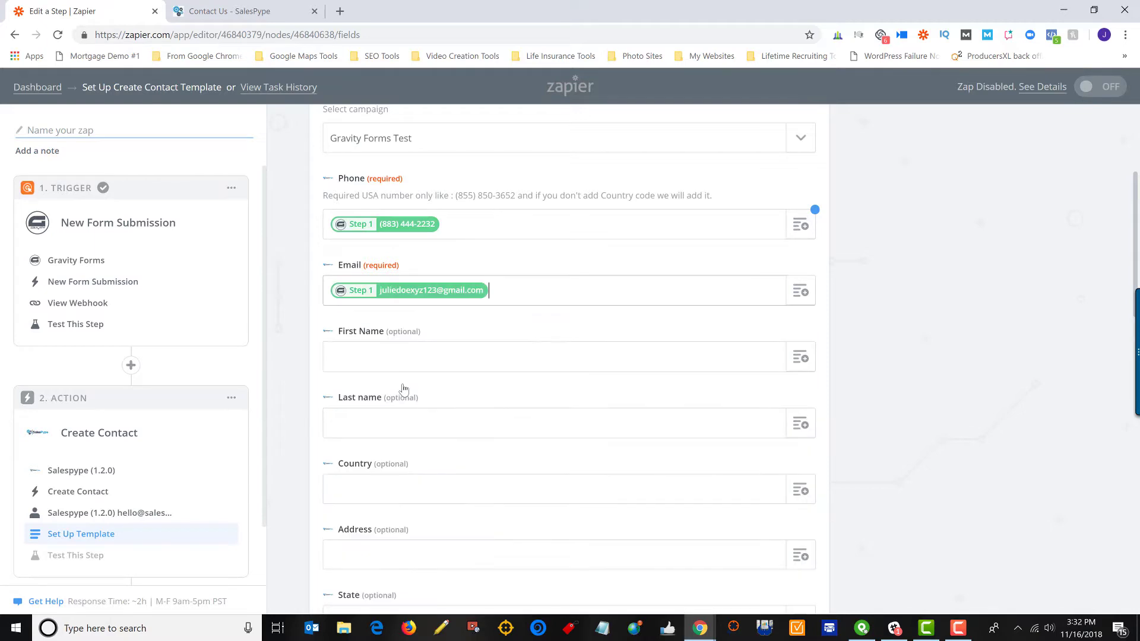
Map First Name to Name (first) and Last name to Name (last), then review and continue.
click(801, 357)
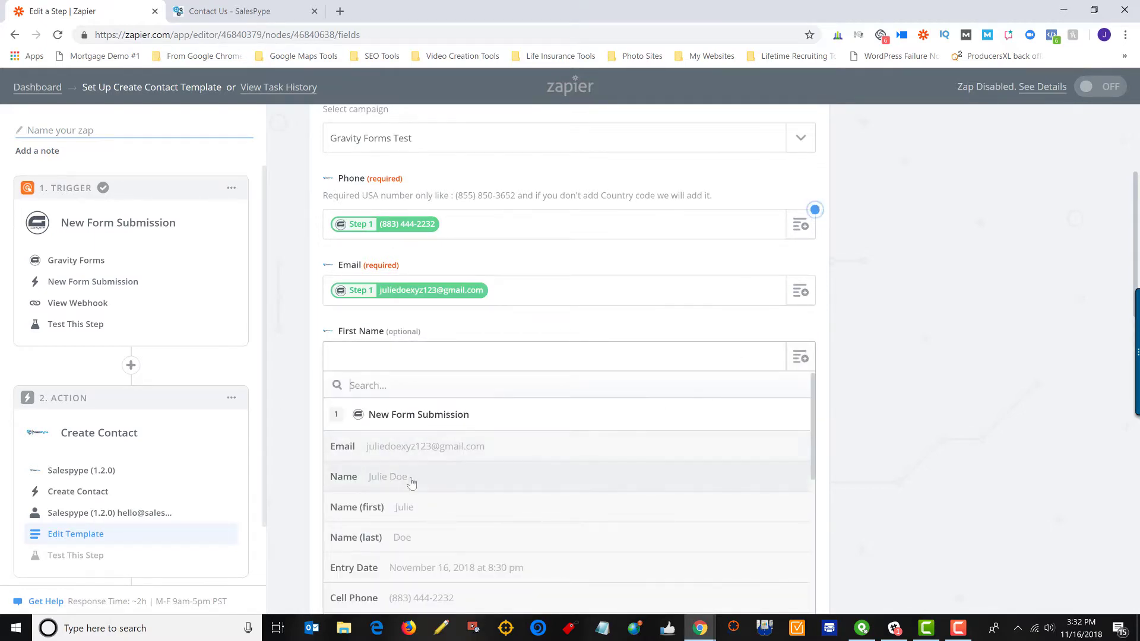
click(458, 508)
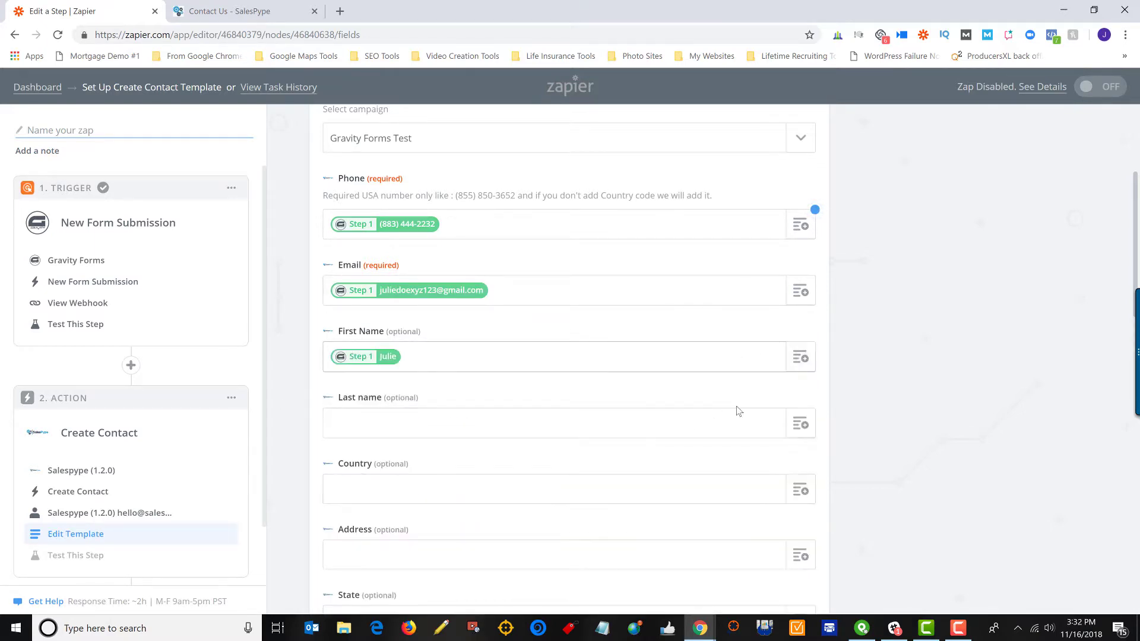
click(802, 422)
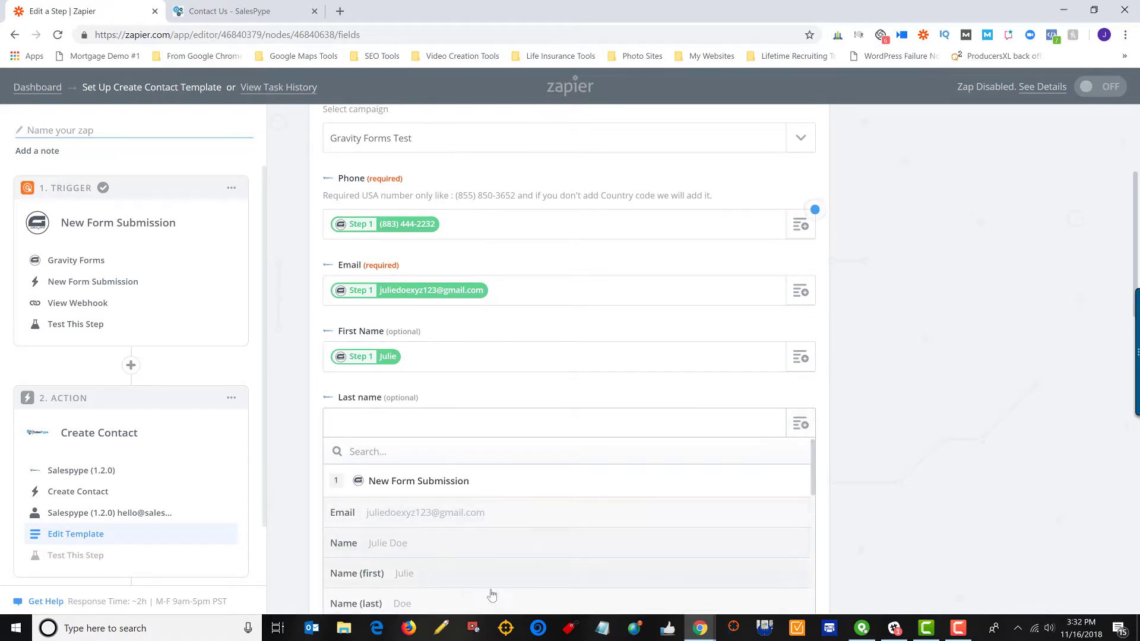
scroll(560, 509, down, 3)
scroll(581, 410, down, 4)
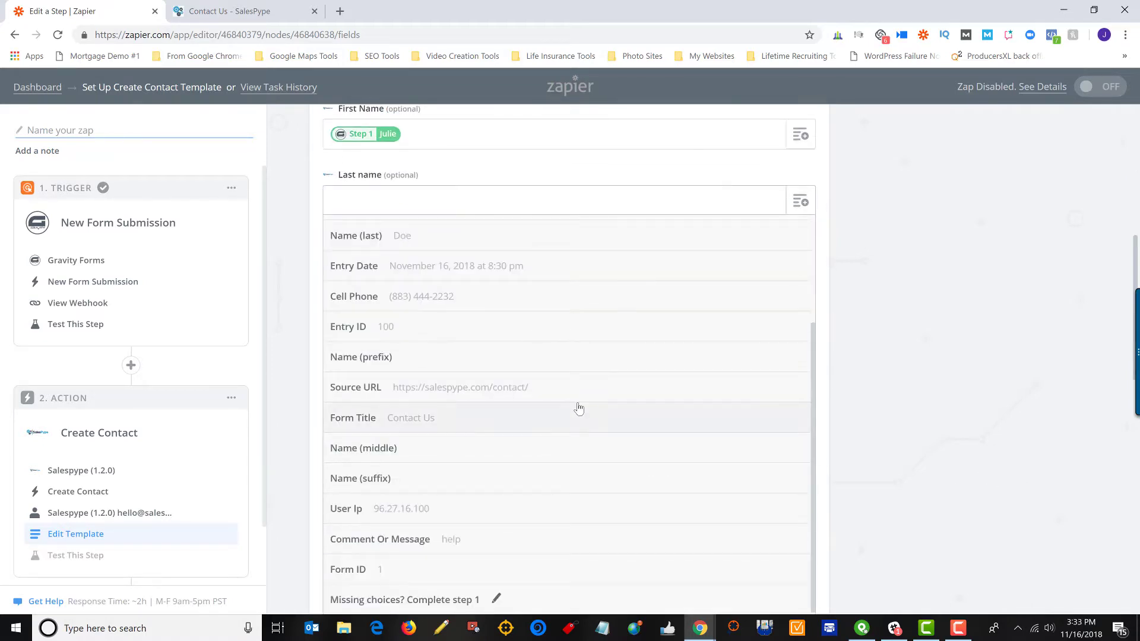
scroll(544, 416, up, 3)
click(438, 383)
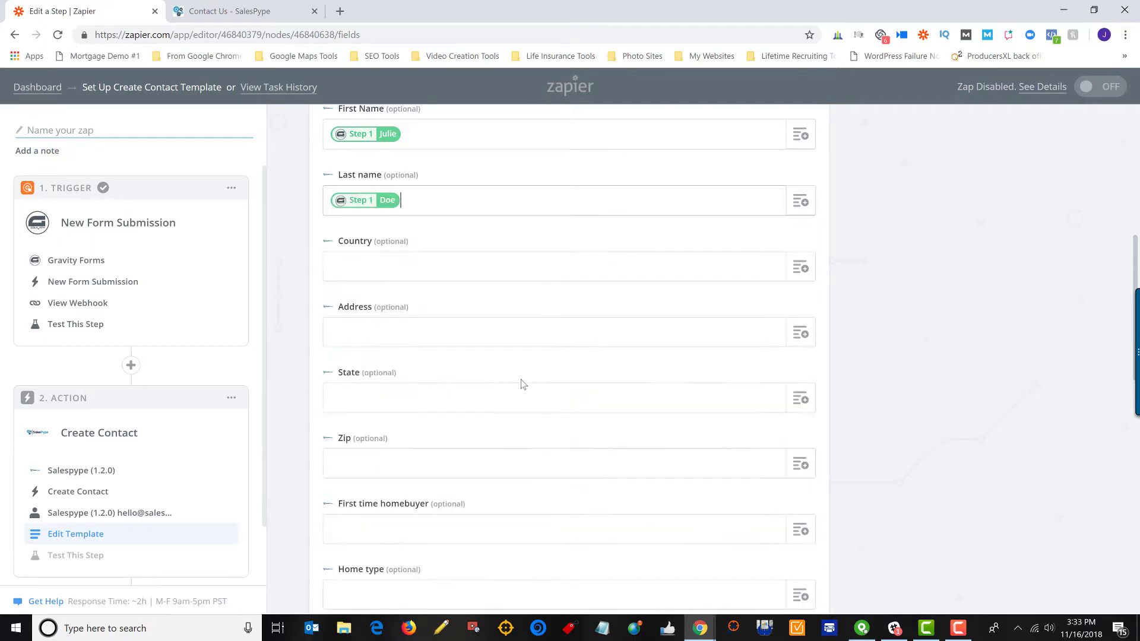
scroll(890, 374, up, 4)
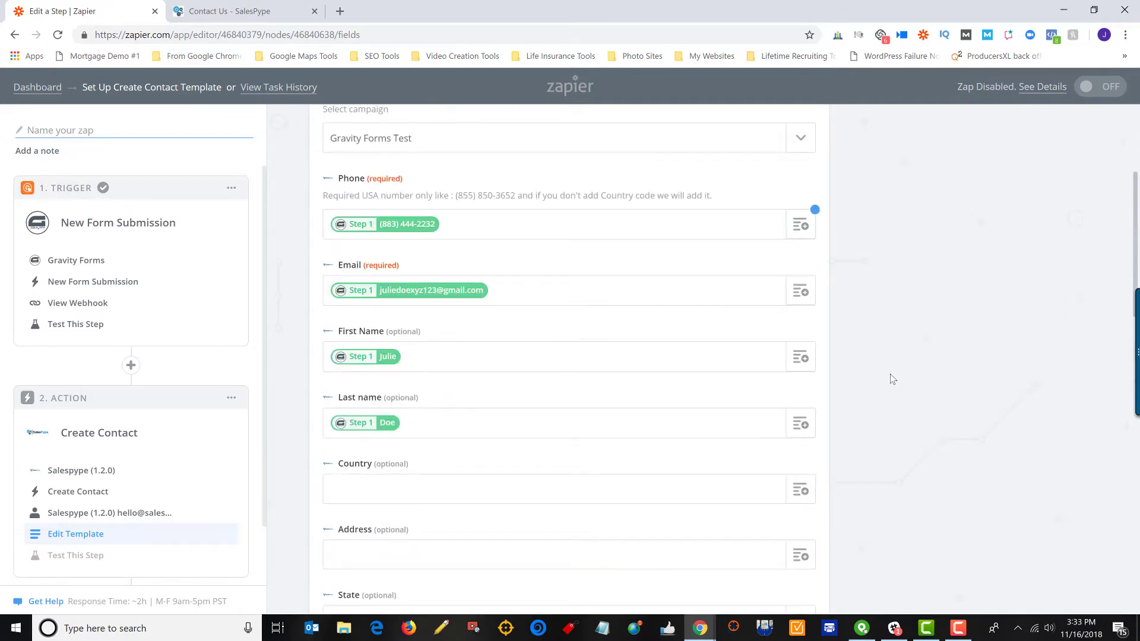
scroll(890, 374, down, 4)
scroll(549, 319, down, 7)
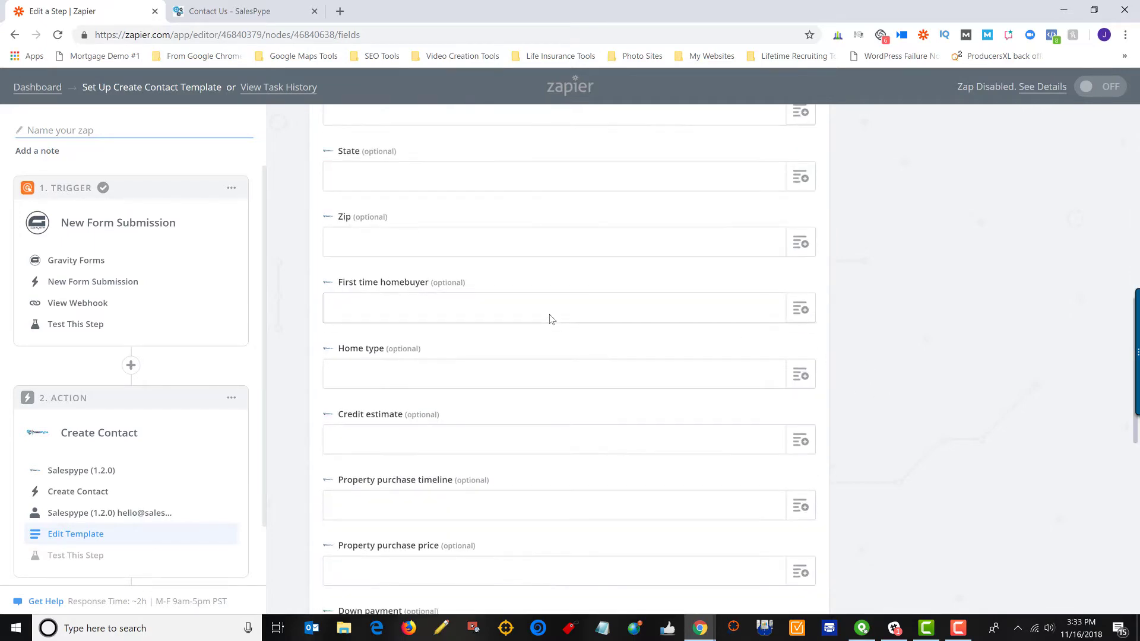
scroll(550, 316, down, 6)
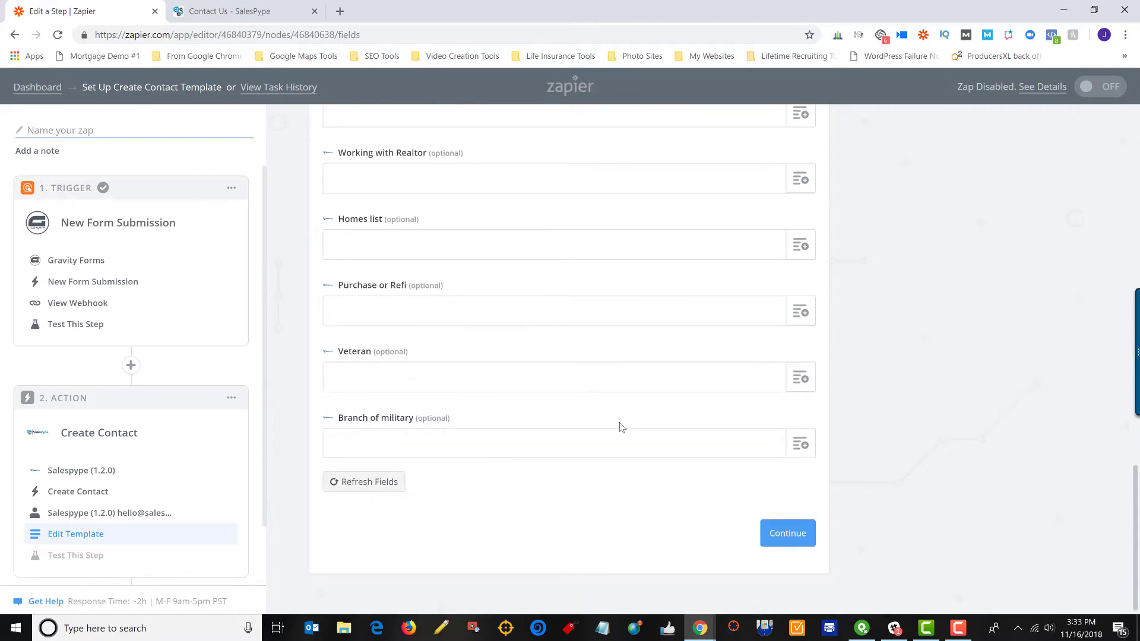
scroll(620, 426, up, 4)
scroll(622, 426, up, 15)
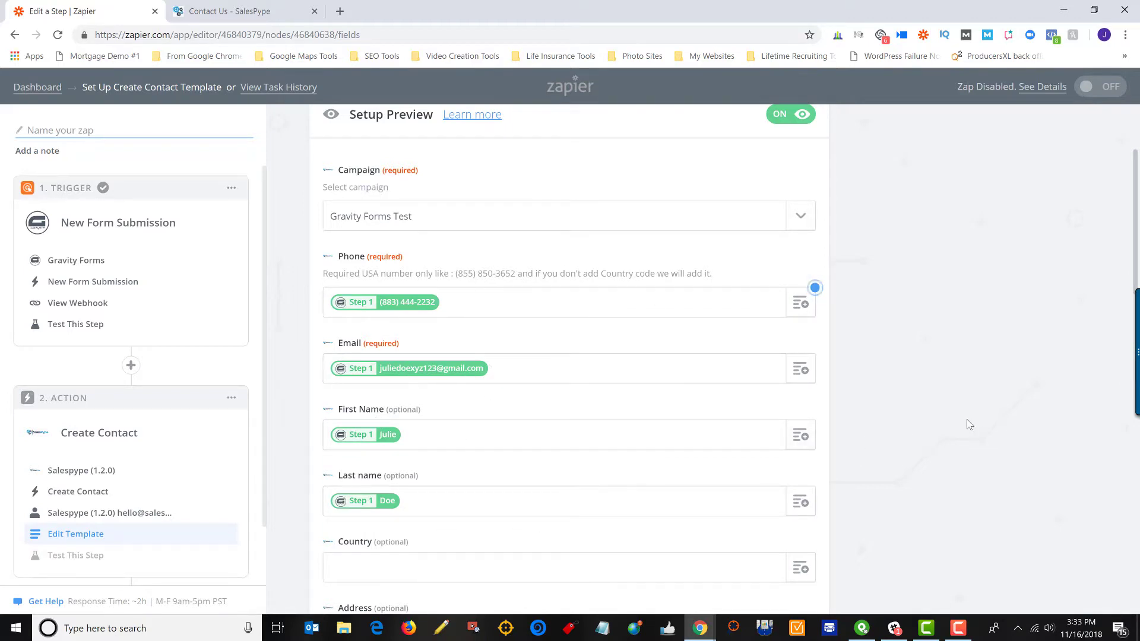
scroll(968, 424, down, 1)
scroll(968, 424, down, 15)
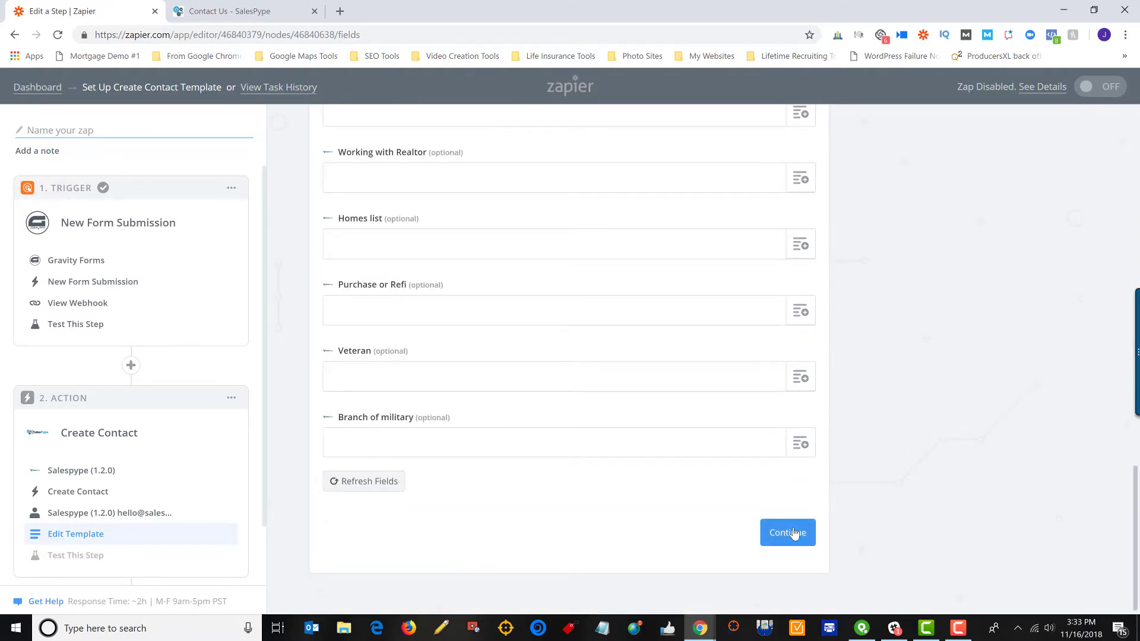
click(790, 533)
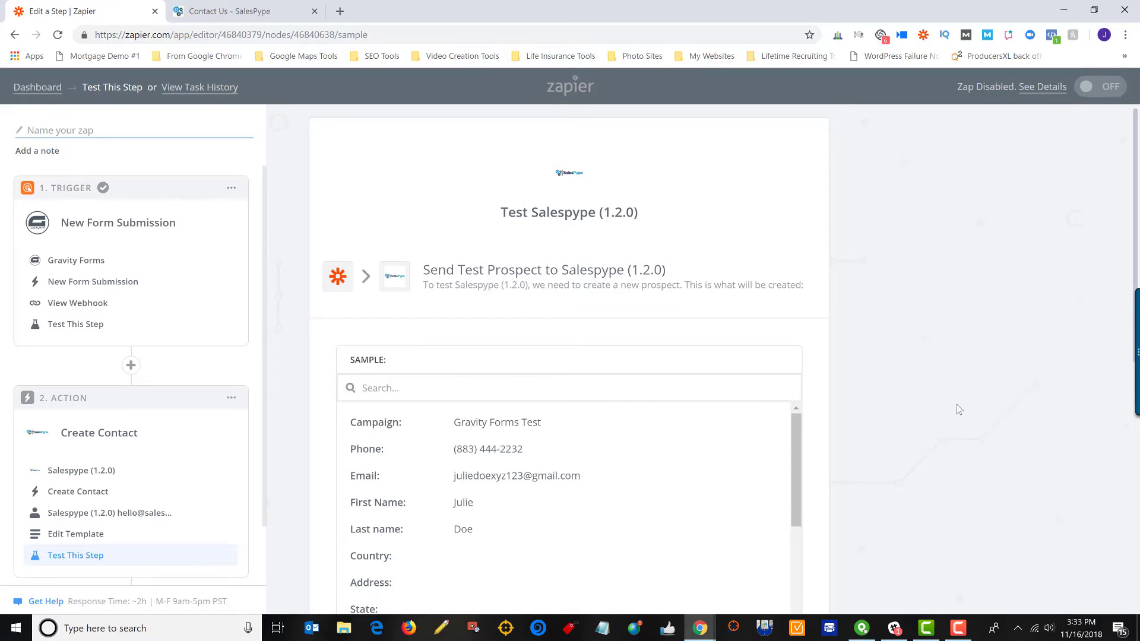
Send a test prospect to SalesPype and get the 'Contact Data insert success' response.
scroll(968, 387, down, 4)
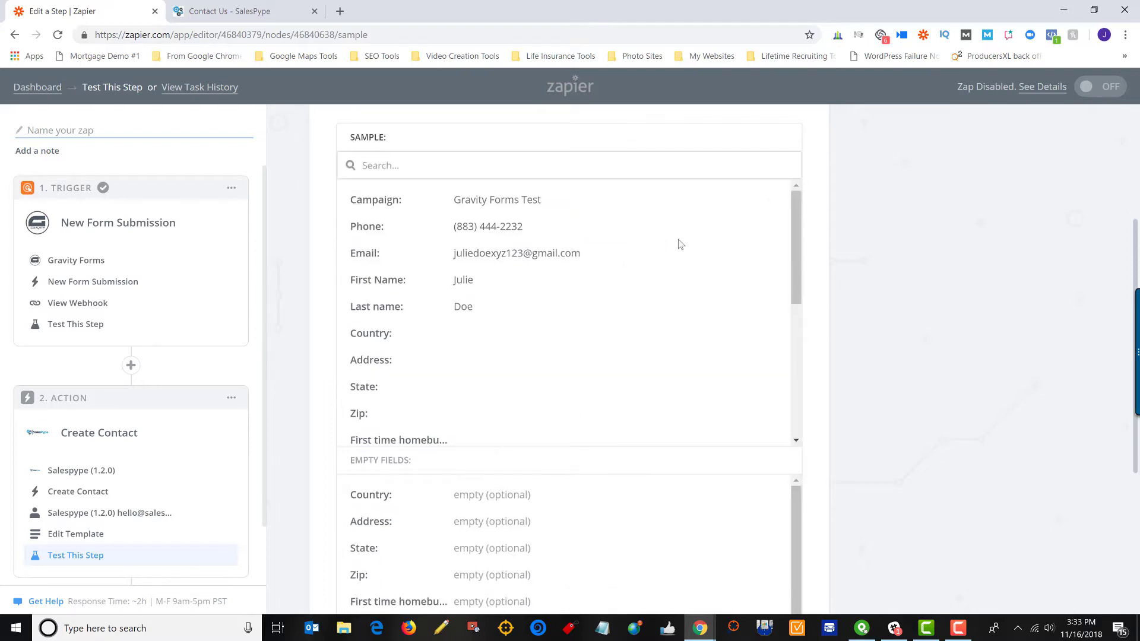
scroll(968, 371, down, 5)
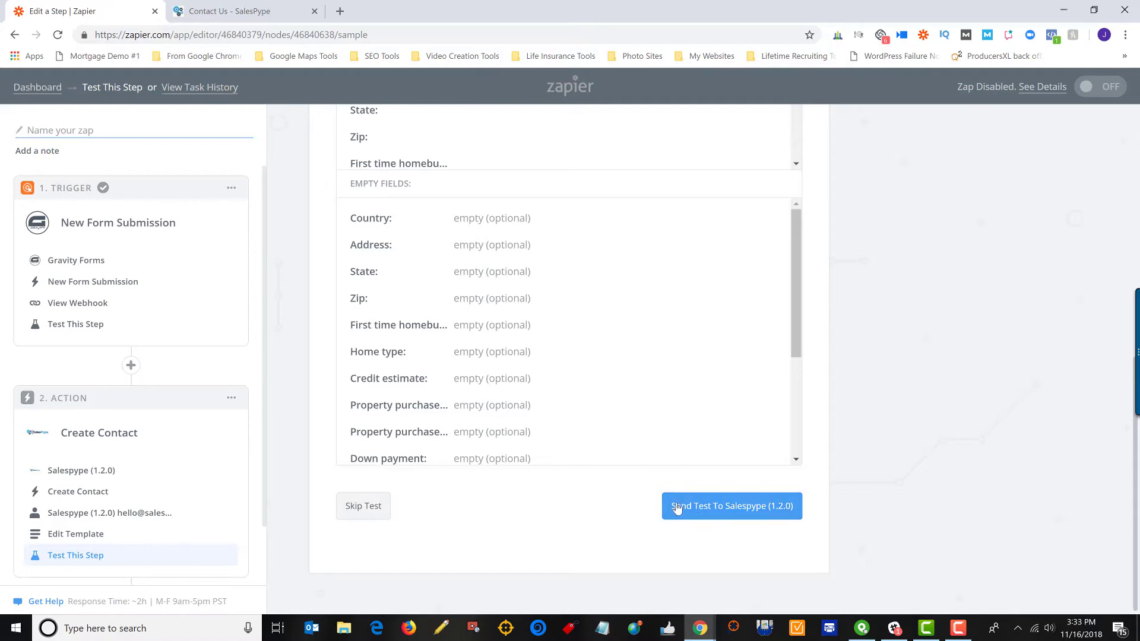
click(756, 520)
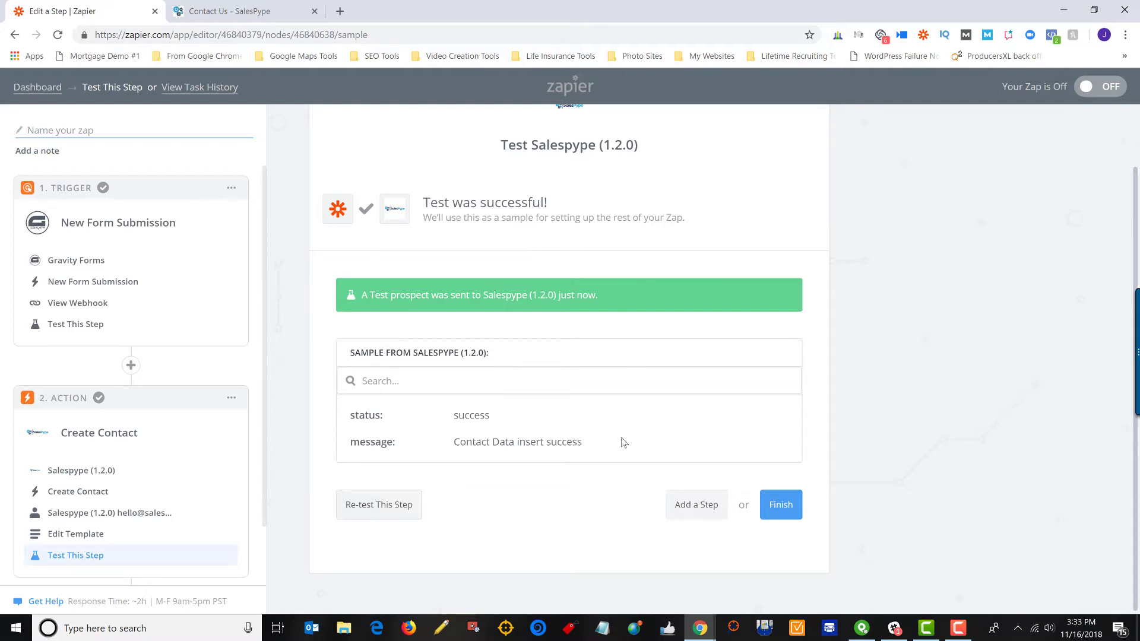
mouse_move(699, 632)
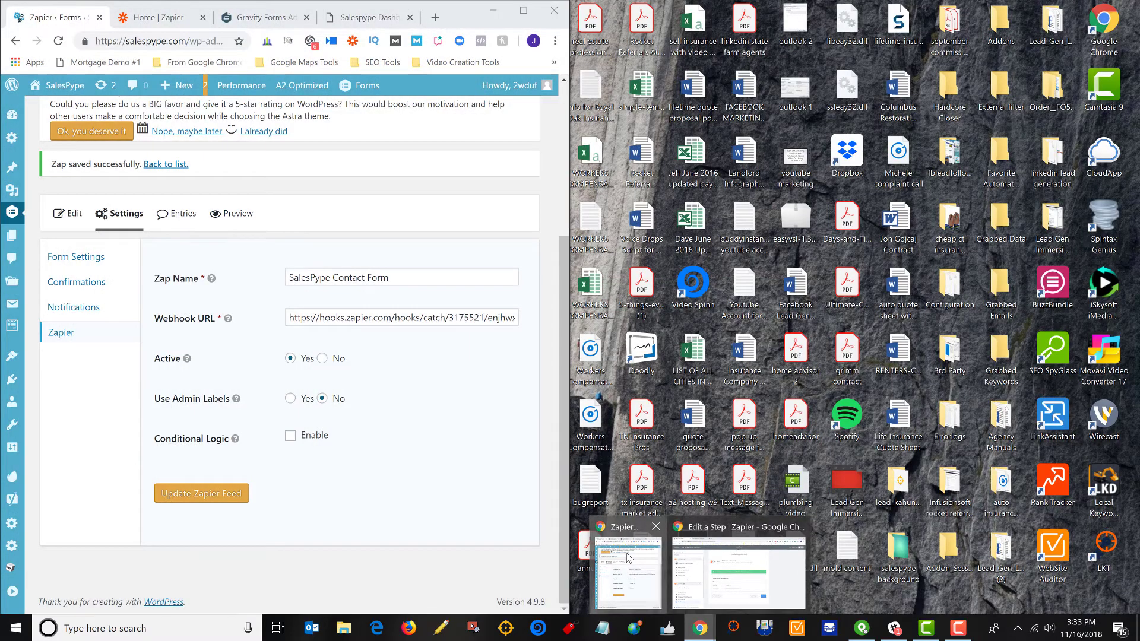
Refresh the Gravity Forms Test campaign in SalesPype, list its contacts, and open the older contact's profile.
click(629, 559)
click(368, 18)
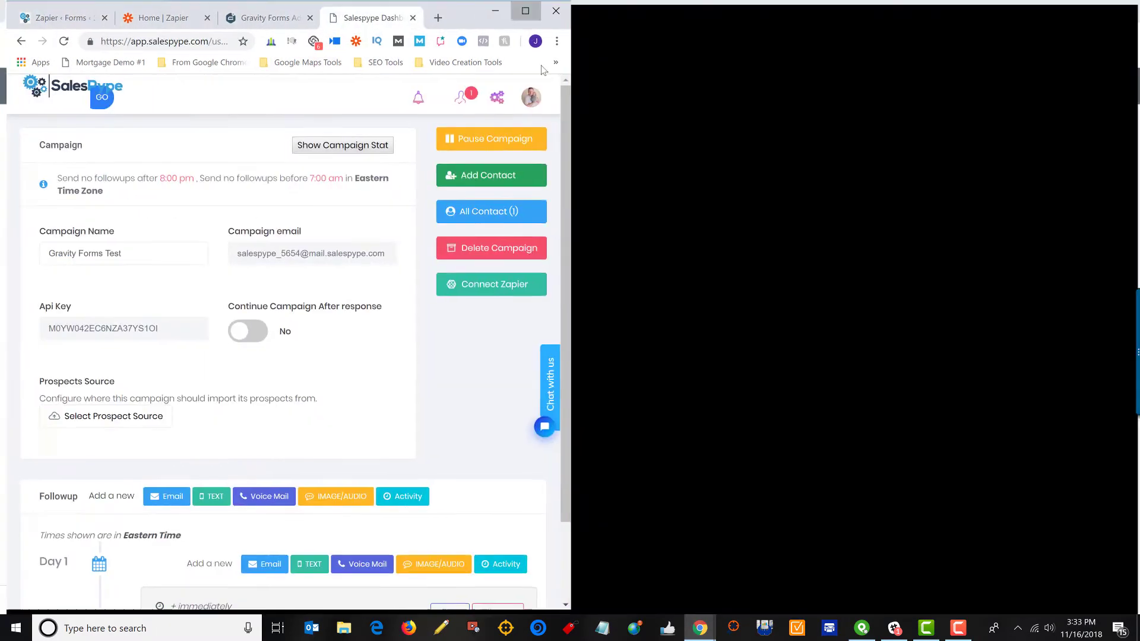
click(523, 10)
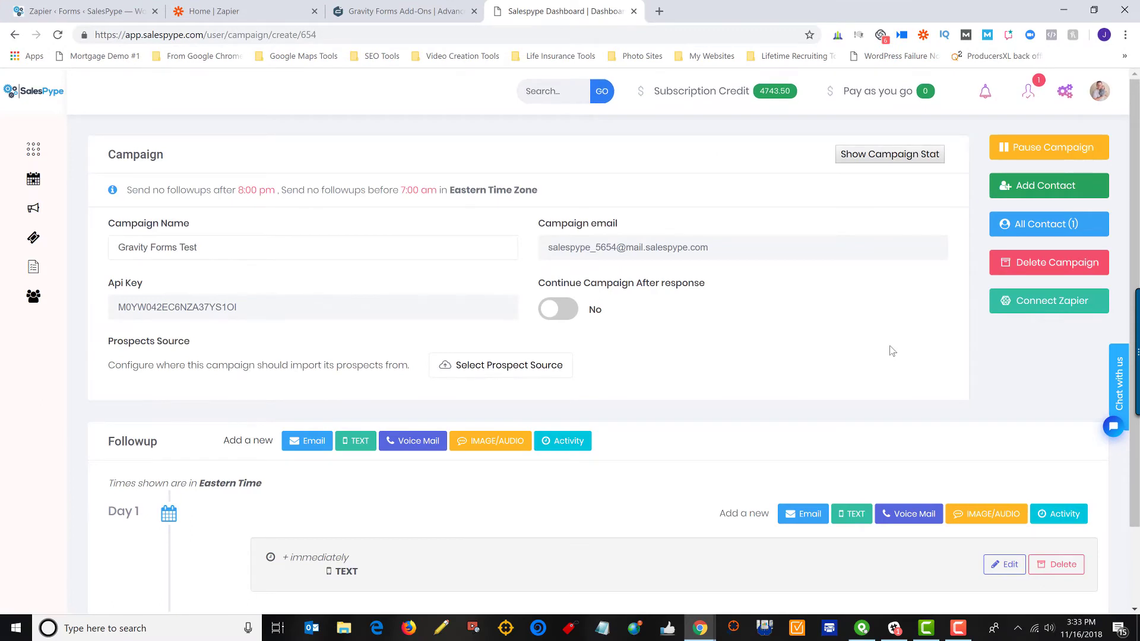
click(62, 38)
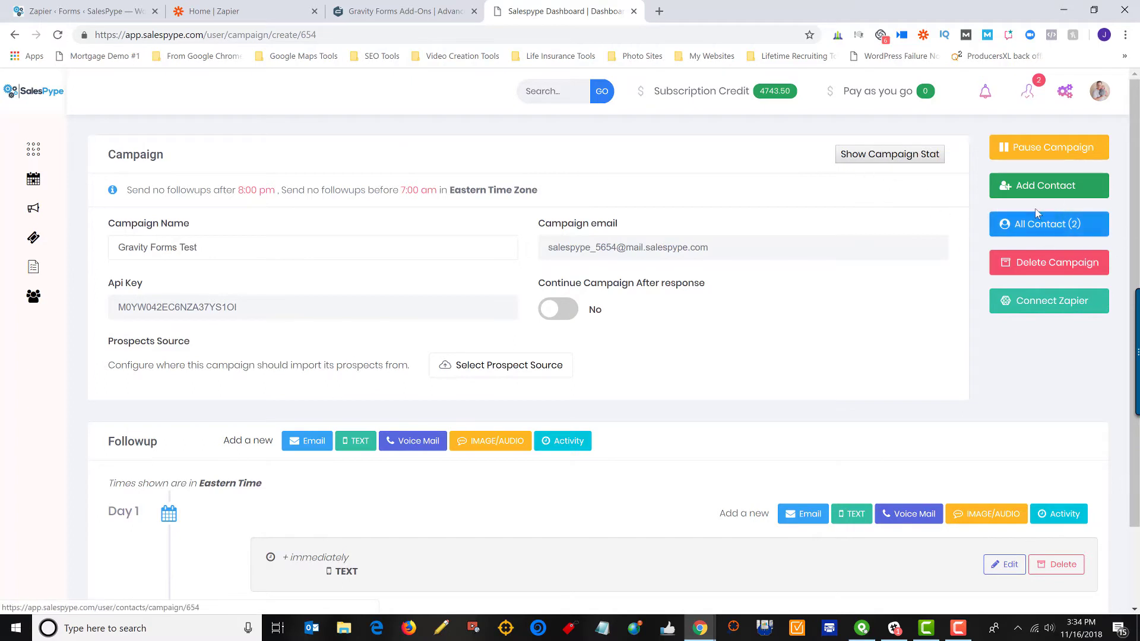
click(1052, 226)
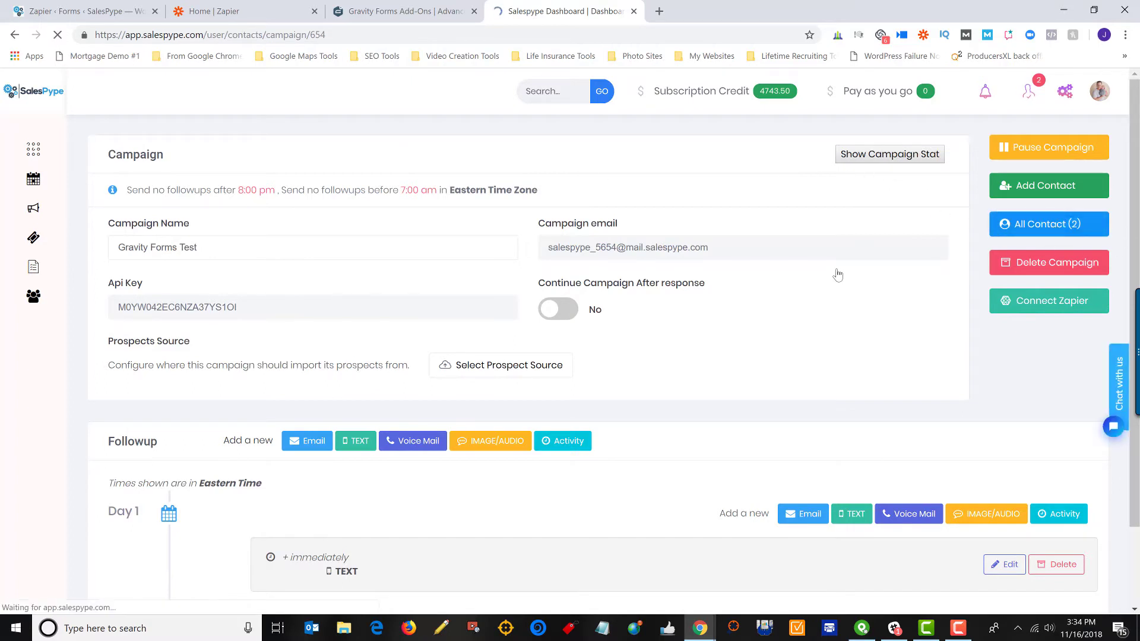
scroll(558, 351, down, 5)
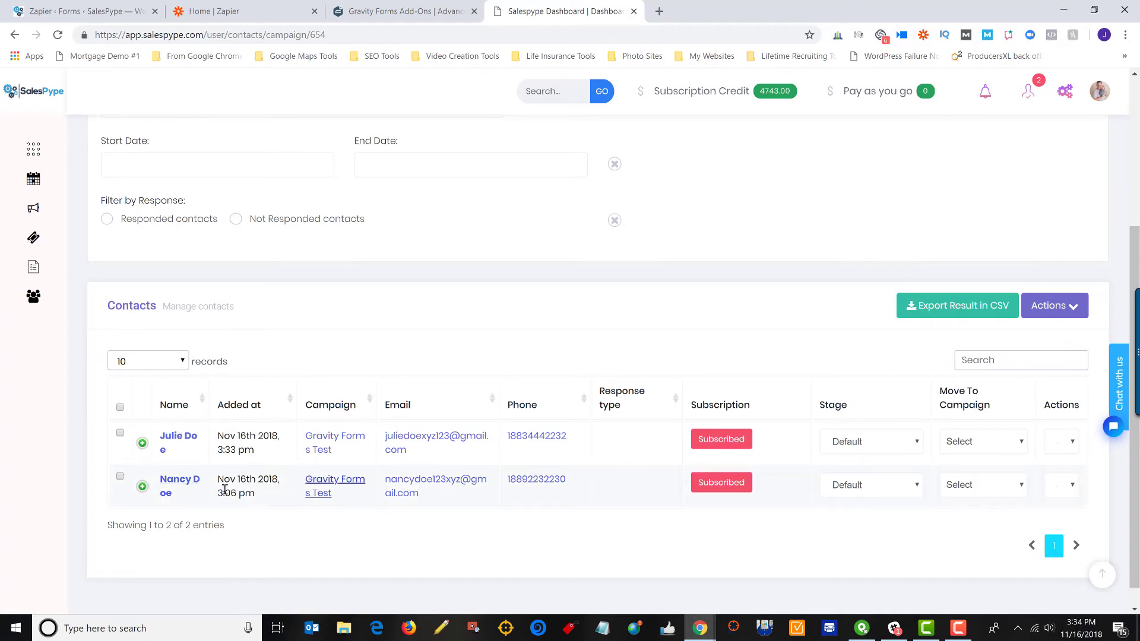
click(163, 484)
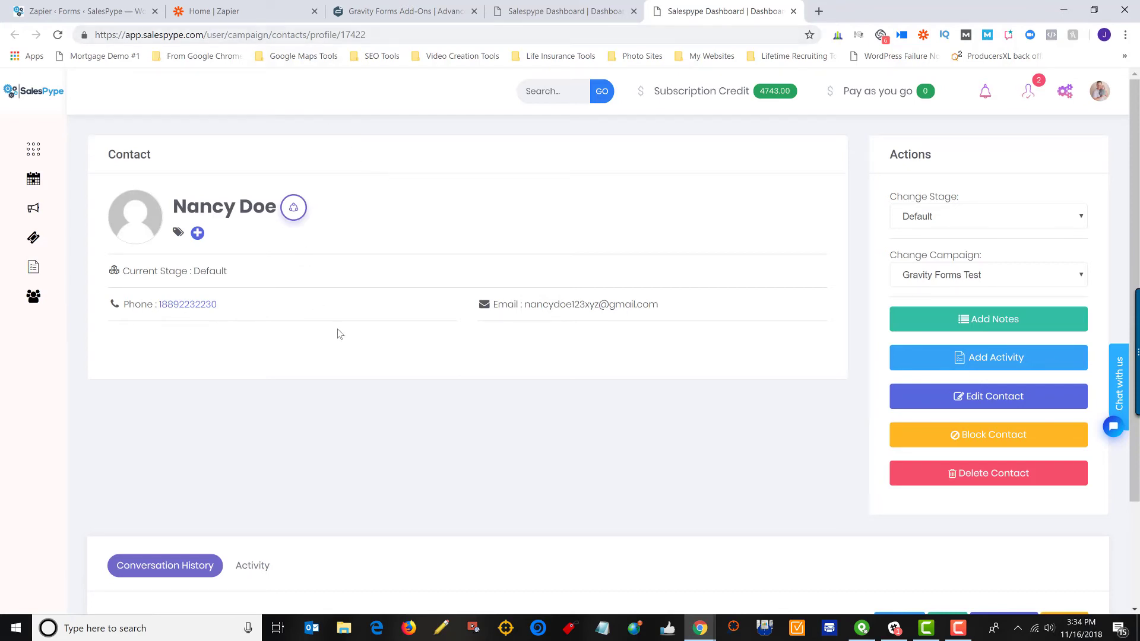
mouse_move(703, 633)
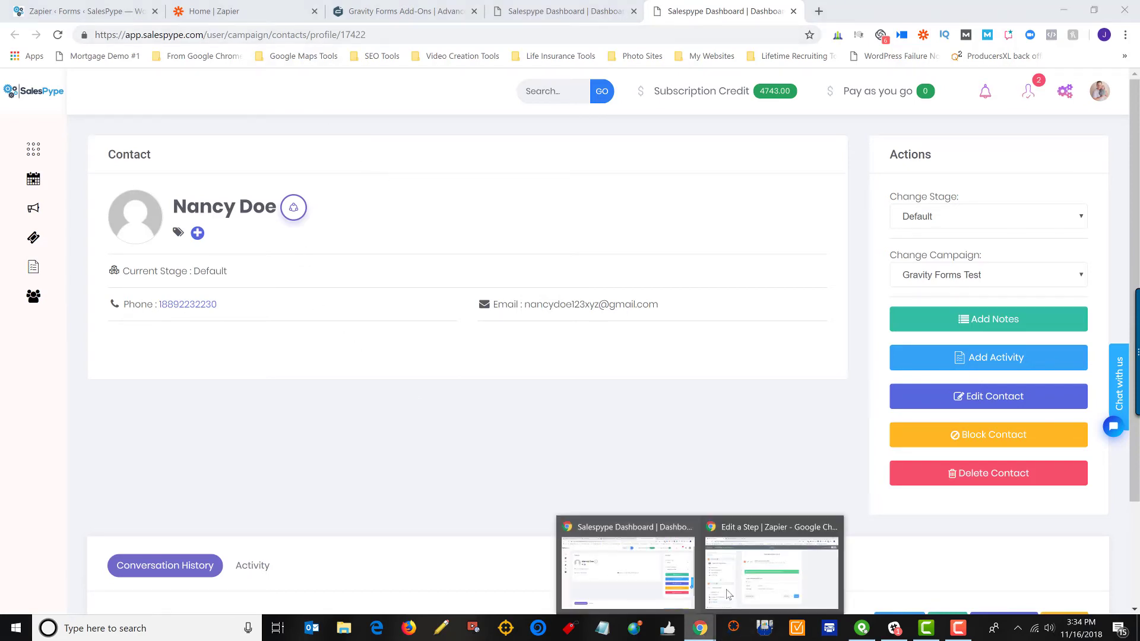
click(771, 564)
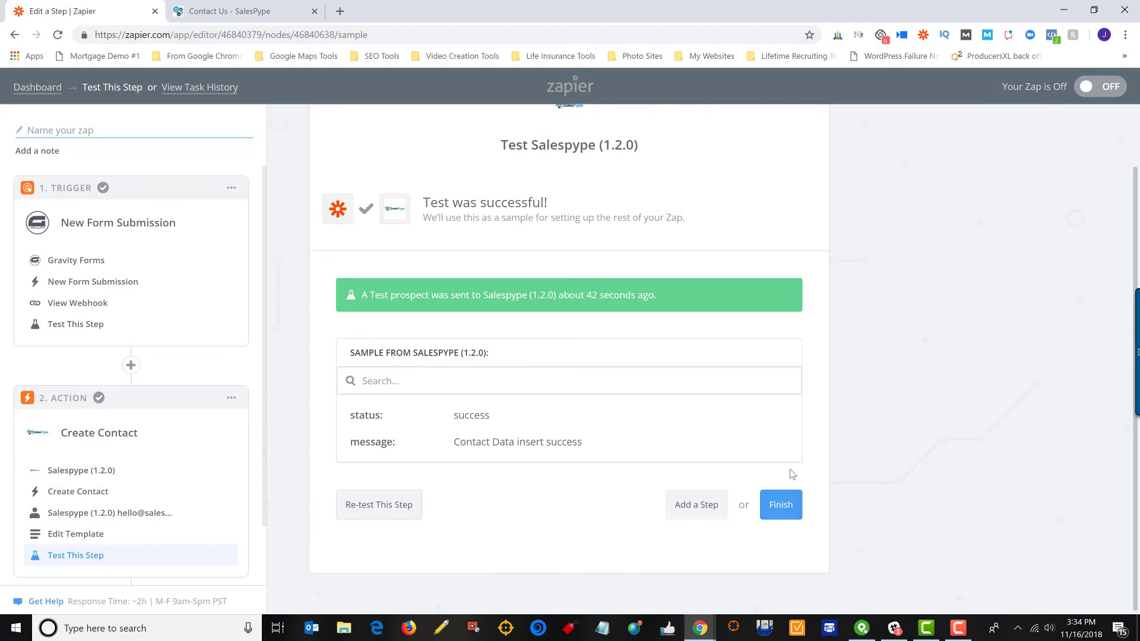
Finish the action, name the zap 'SalesPype Gravity Forms Zap', and switch it on.
click(780, 506)
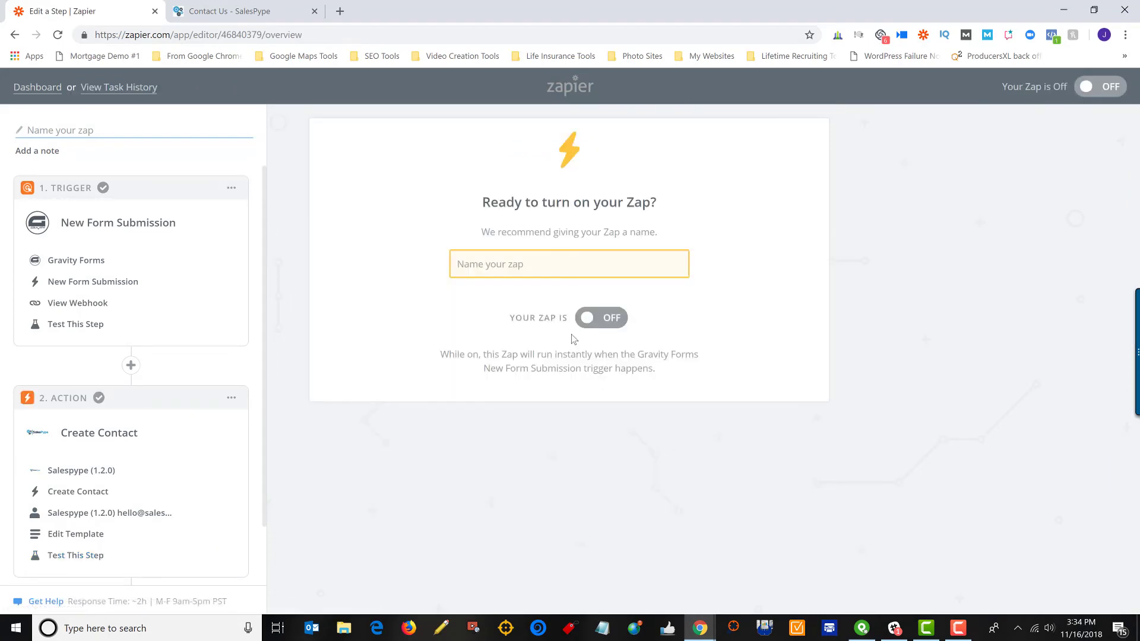
click(558, 268)
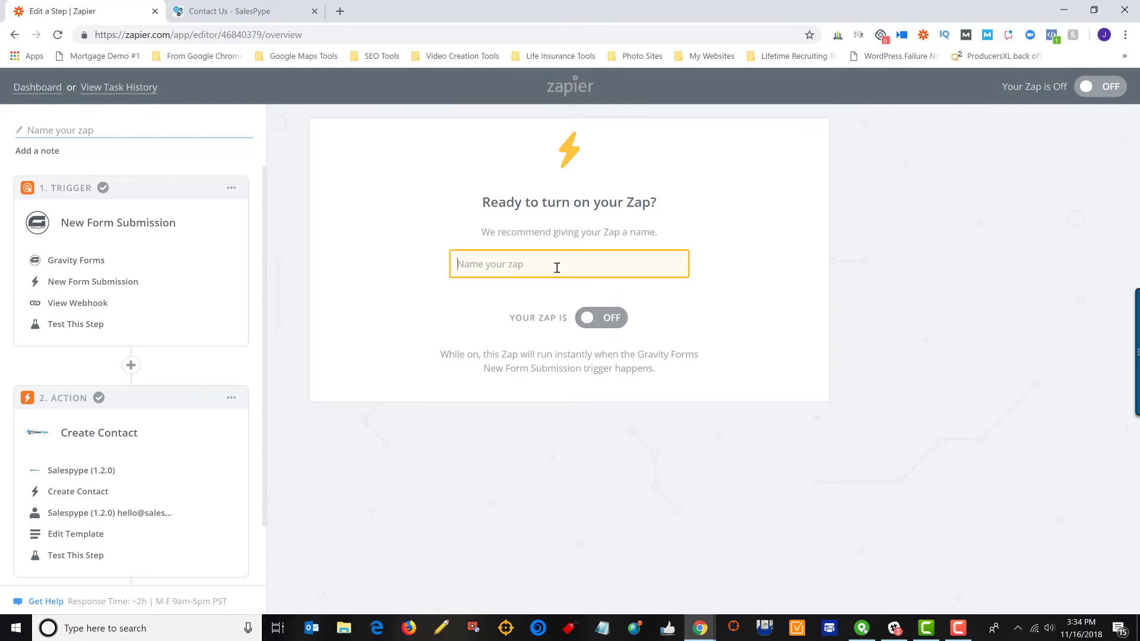
text(SalesPy)
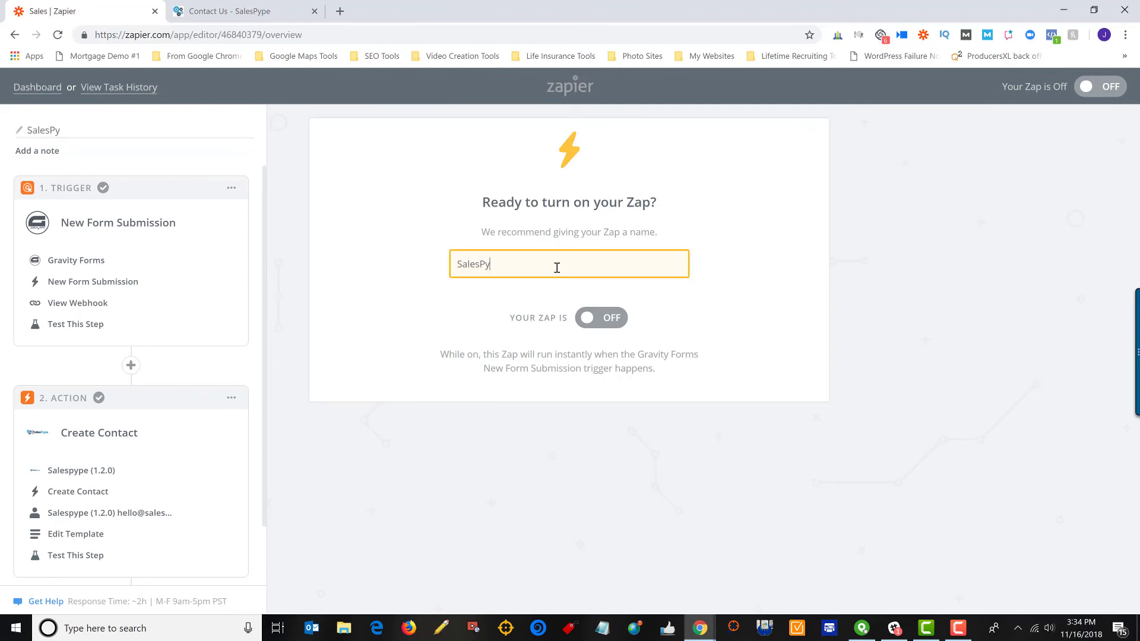
text(pe Gra)
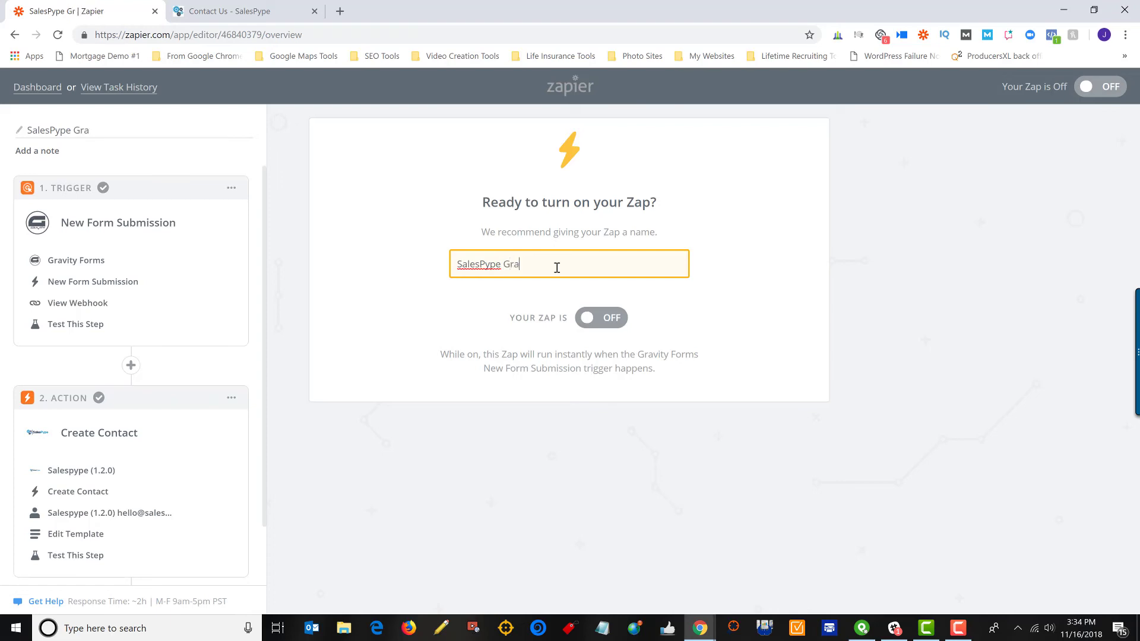
text(vity Forms Zap)
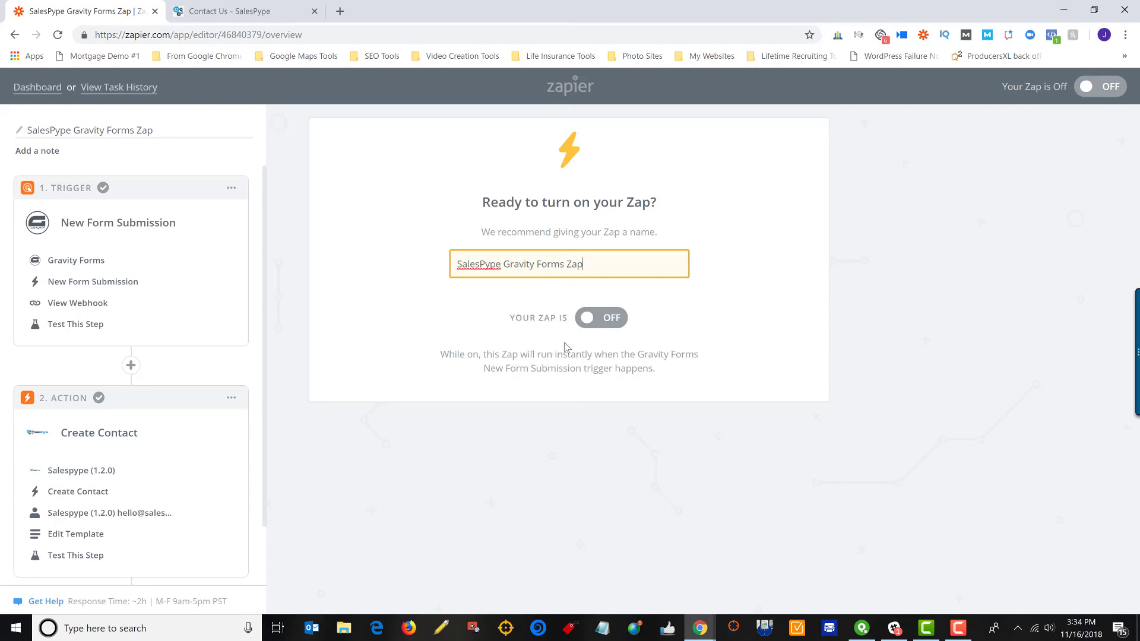
click(605, 323)
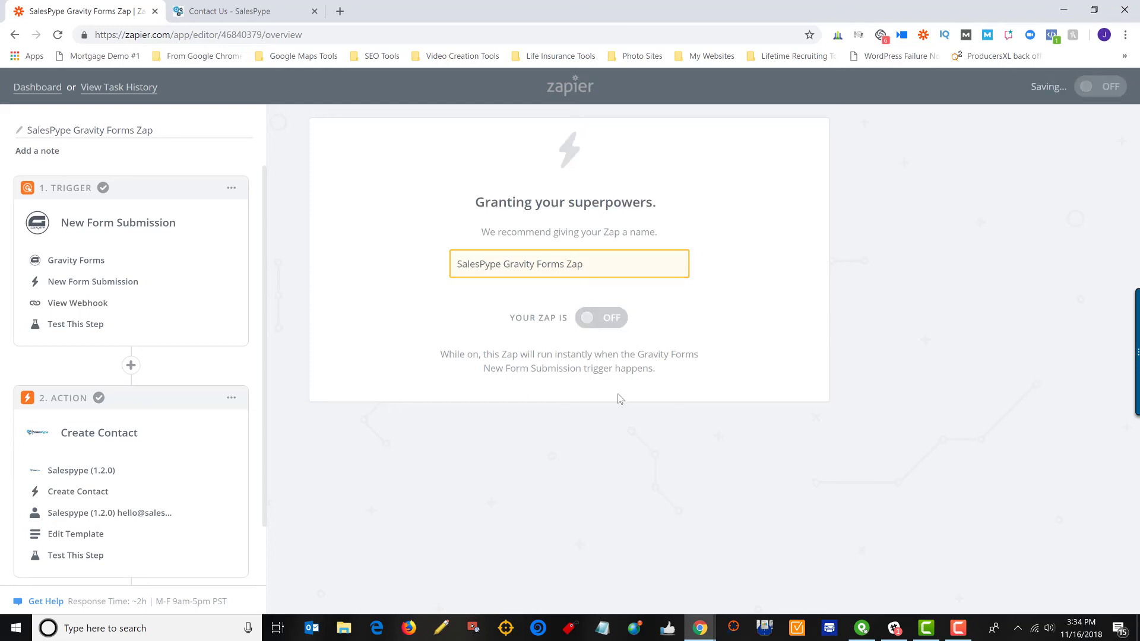